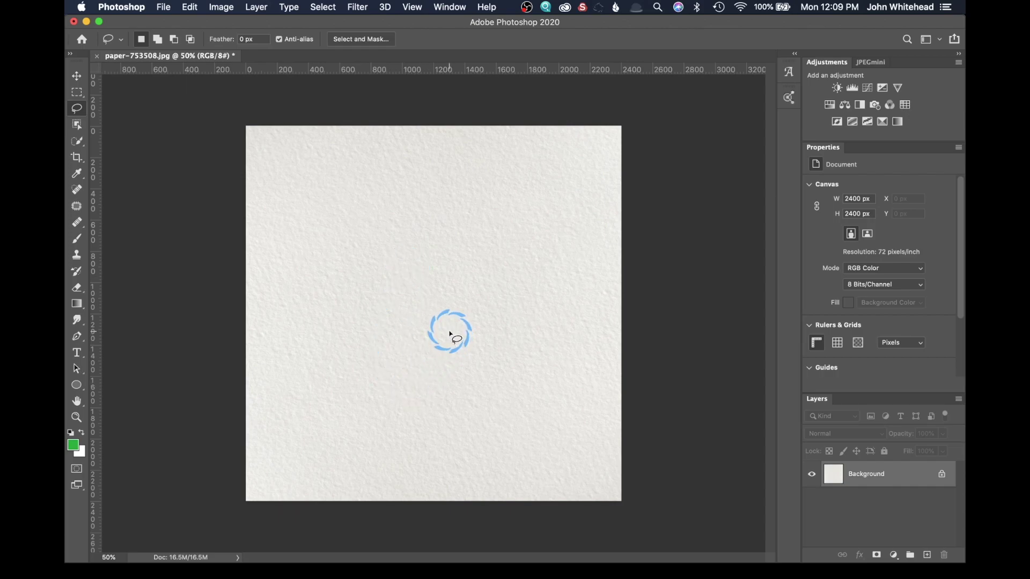
Step: Start defining the paper texture as a pattern, then cancel the naming dialog
left_click(186, 6)
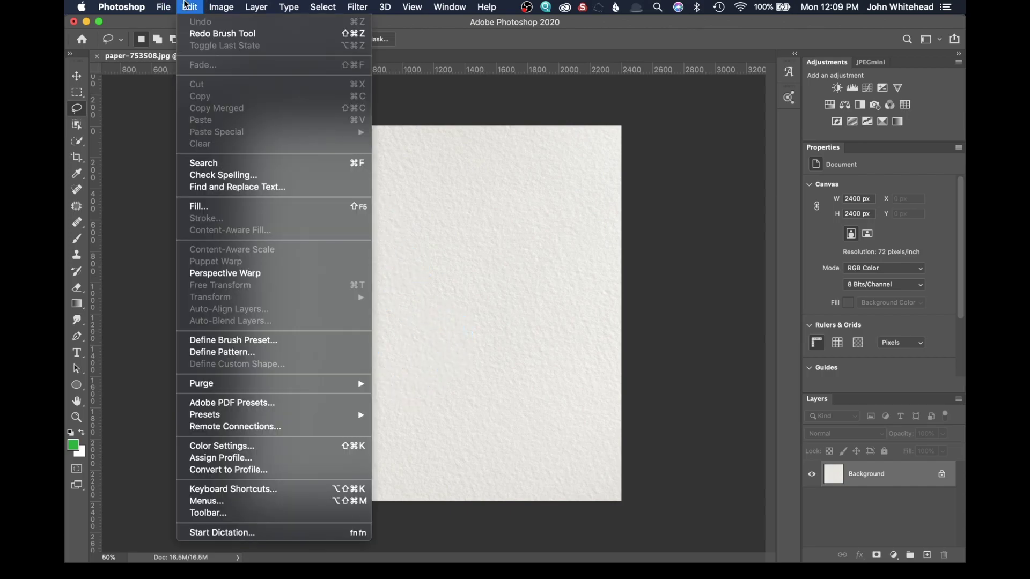
left_click(248, 356)
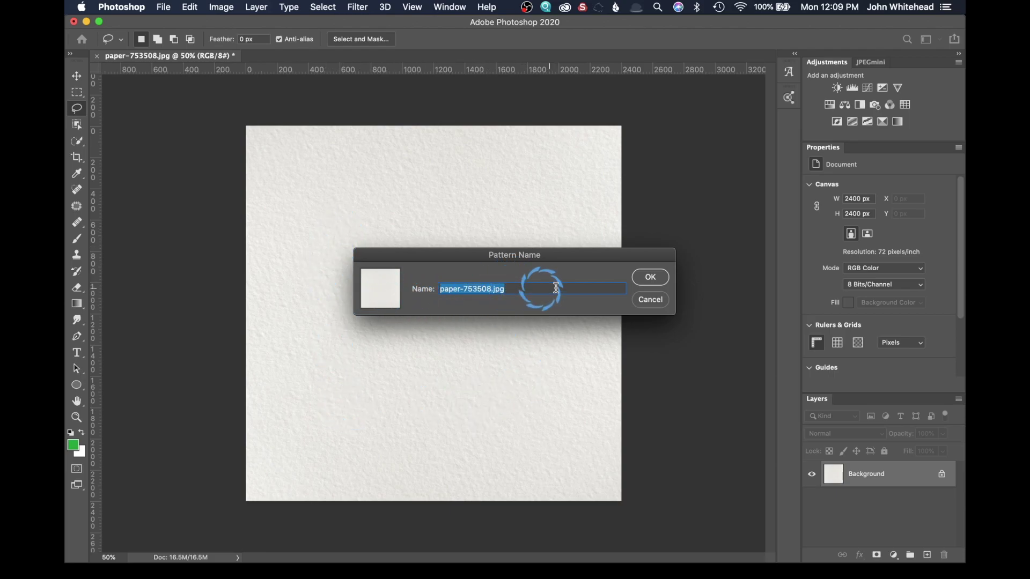
left_click(651, 300)
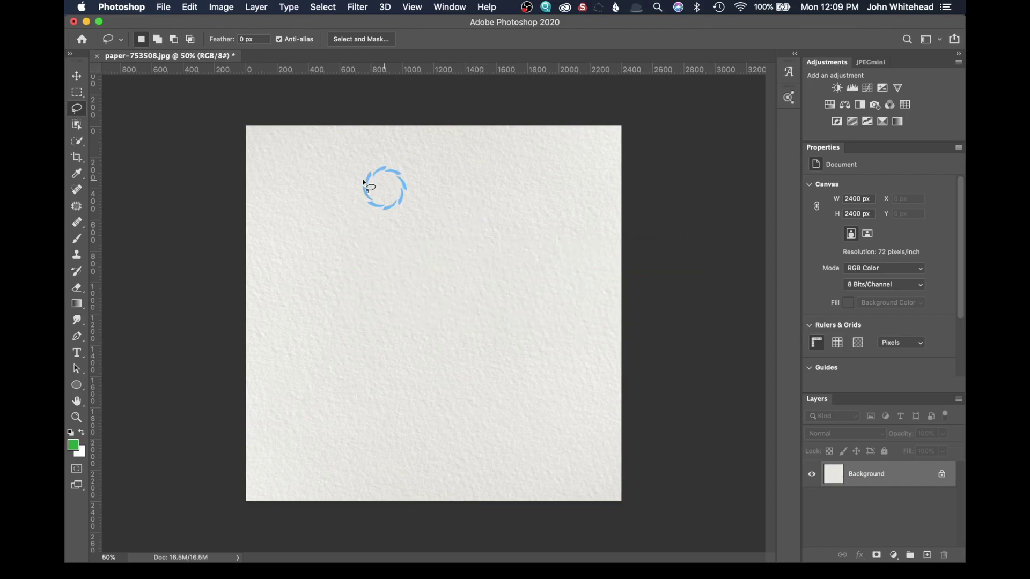
Step: Create a new 1920×1080 HDTV 1080p document
left_click(163, 7)
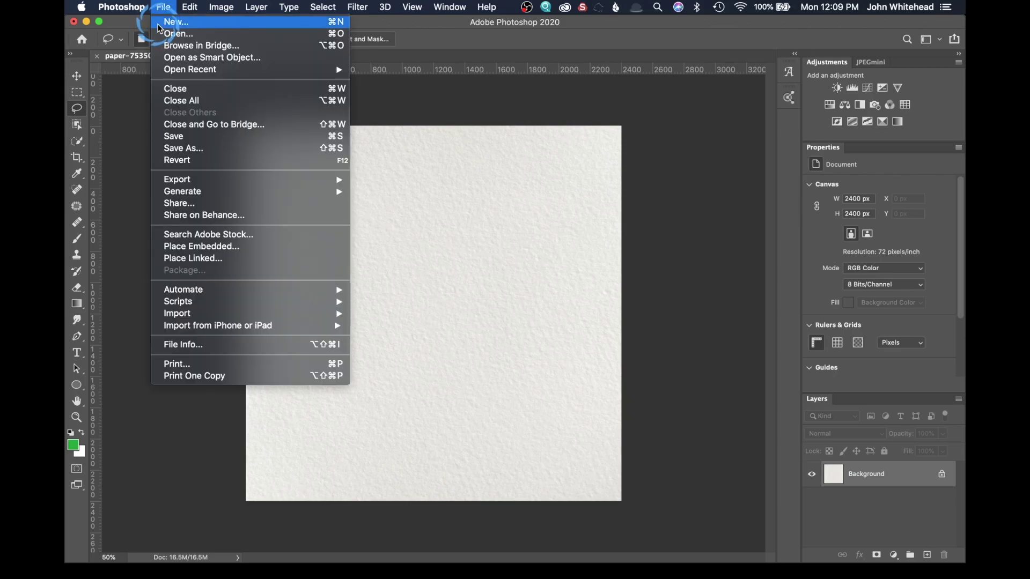
left_click(159, 24)
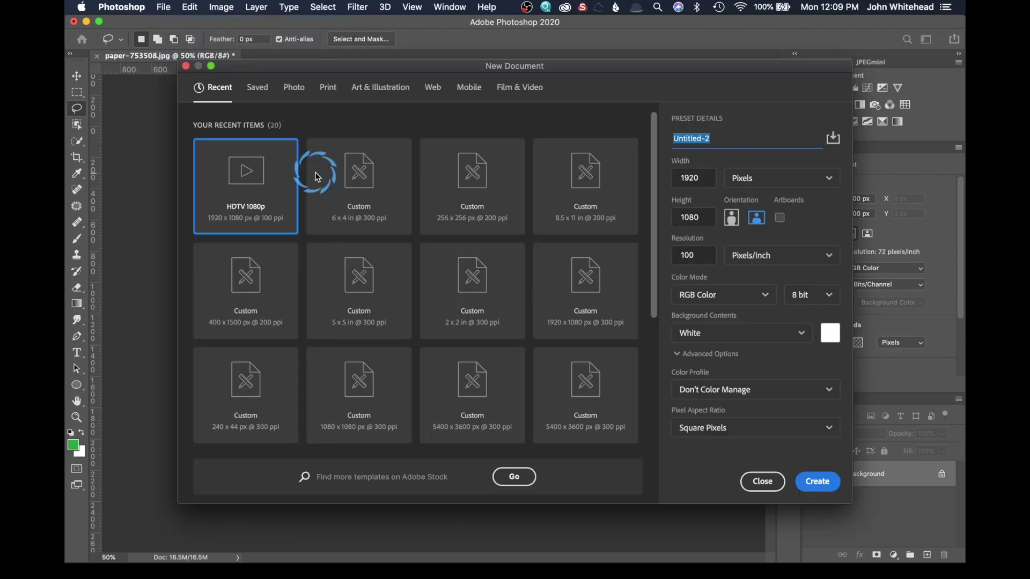
double_click(245, 199)
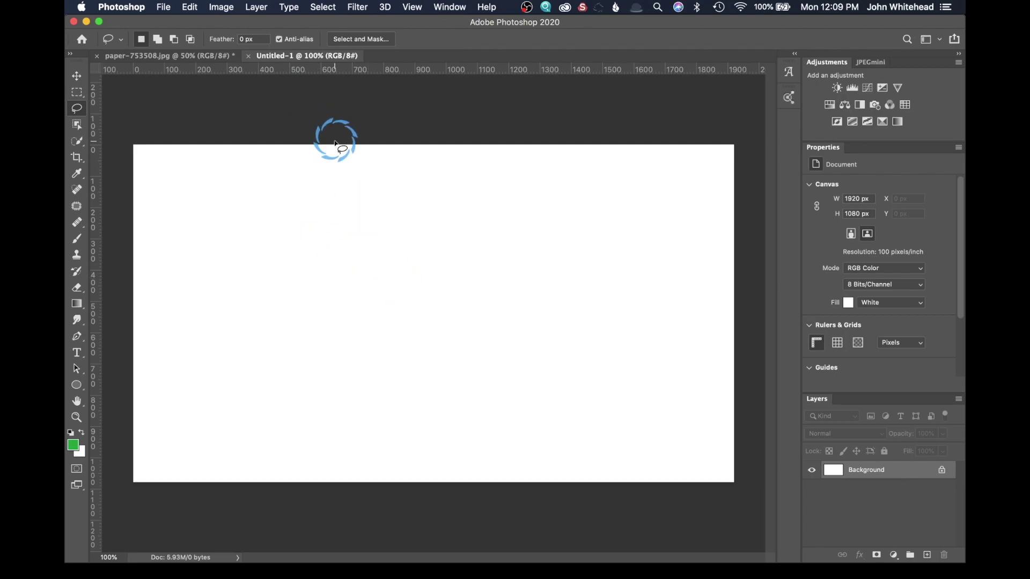
Step: Fill the Background with the watercolor paper pattern using Edit > Fill, Contents: Pattern
left_click(190, 7)
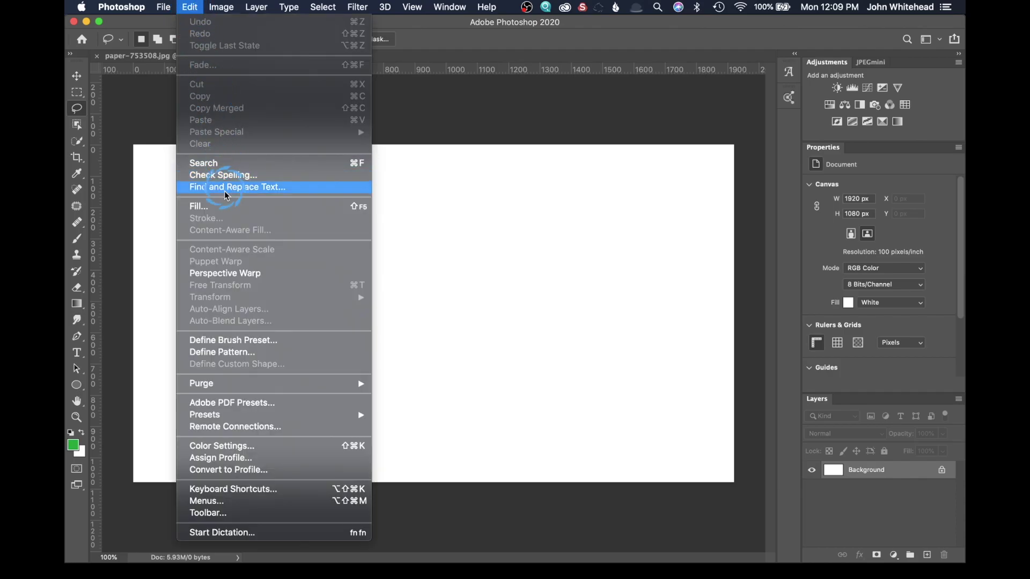
left_click(224, 206)
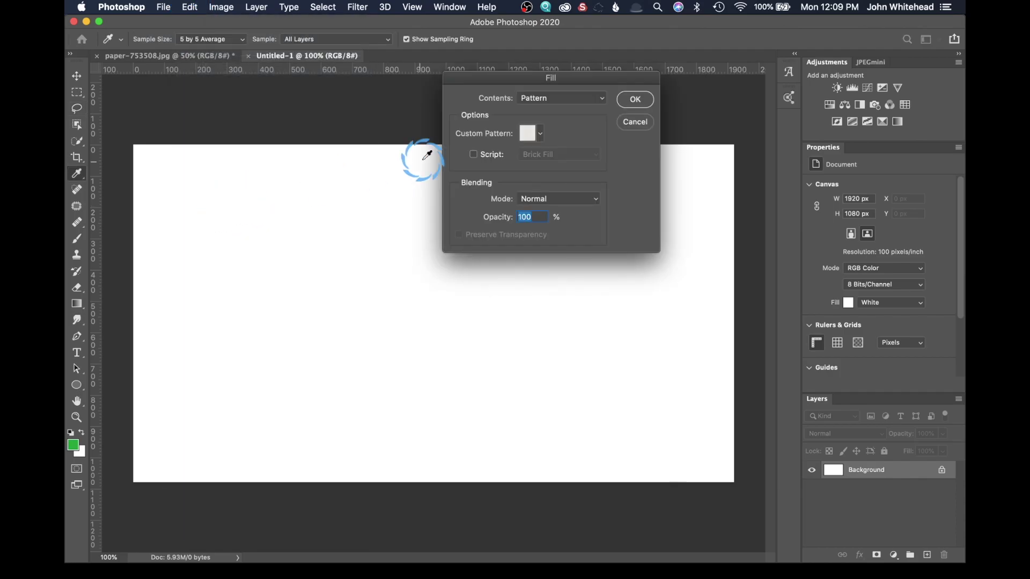
left_click(552, 97)
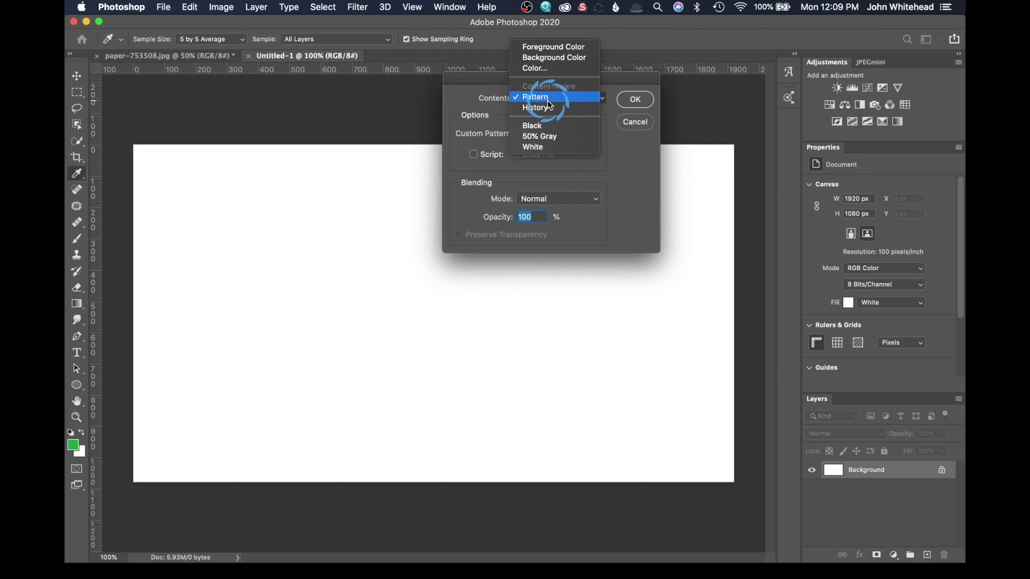
left_click(547, 100)
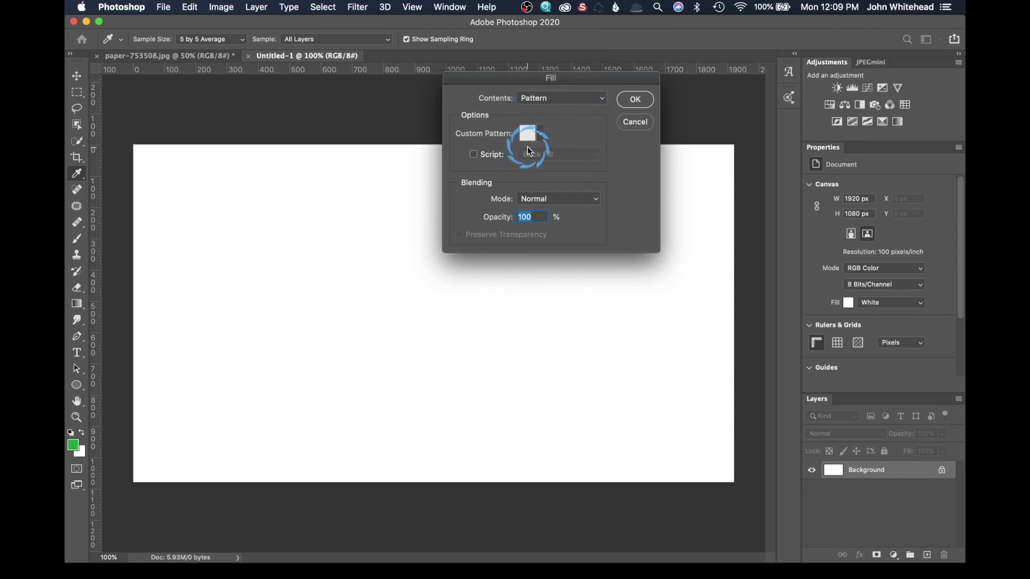
left_click(543, 136)
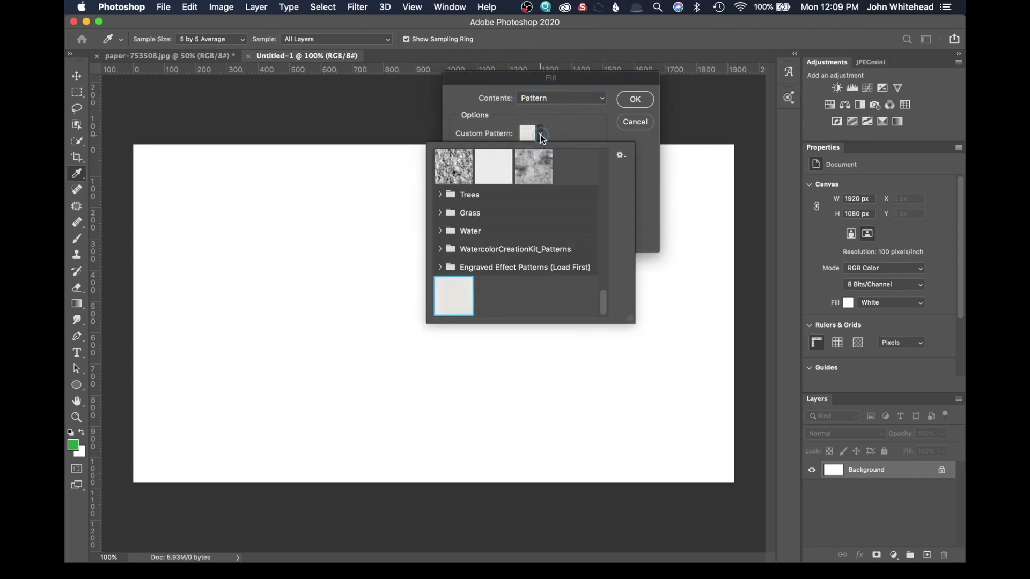
double_click(461, 300)
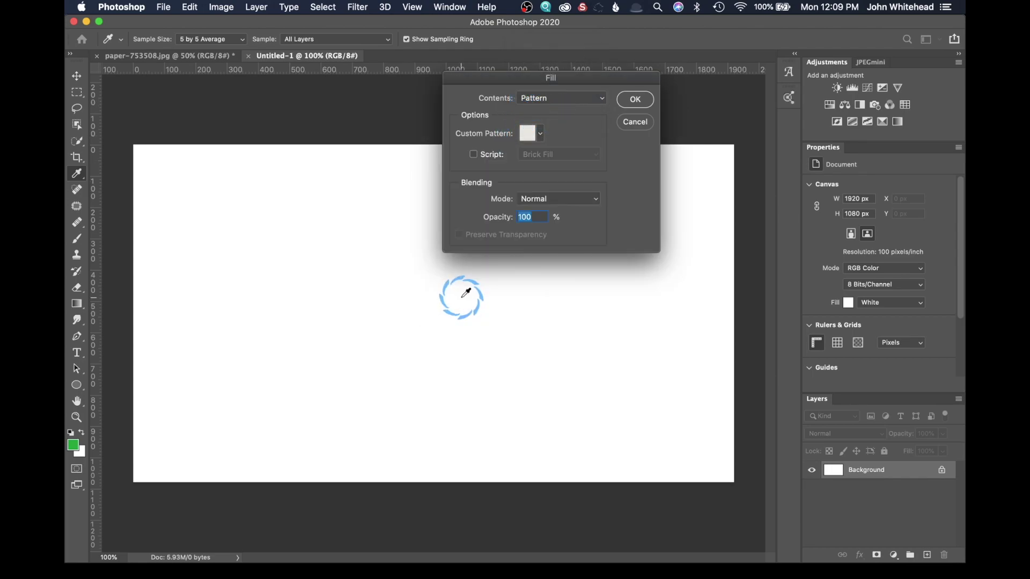
left_click(635, 101)
key("l")
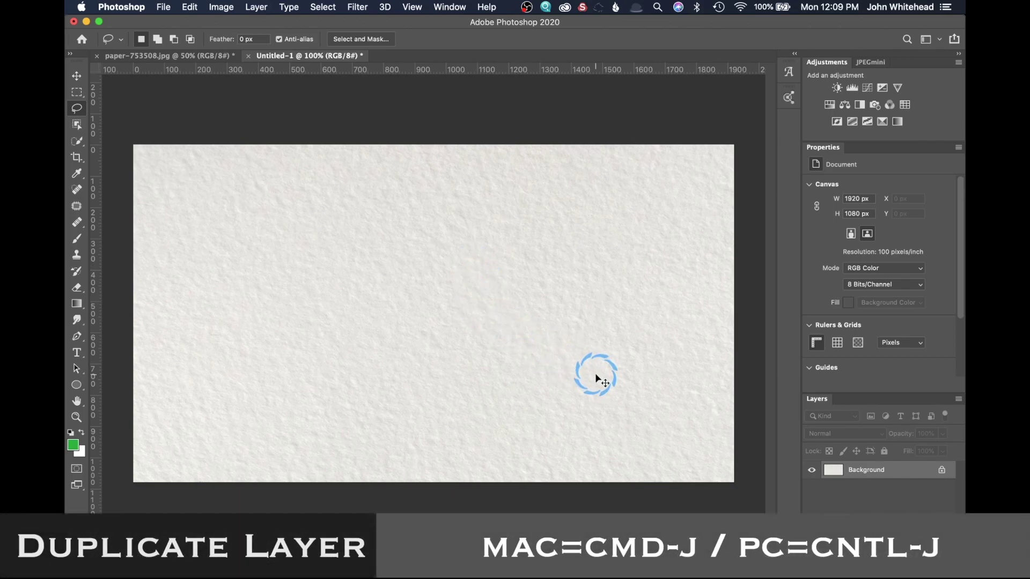
Step: Duplicate the paper Background into Layer 1 with Cmd+J
key("super+j")
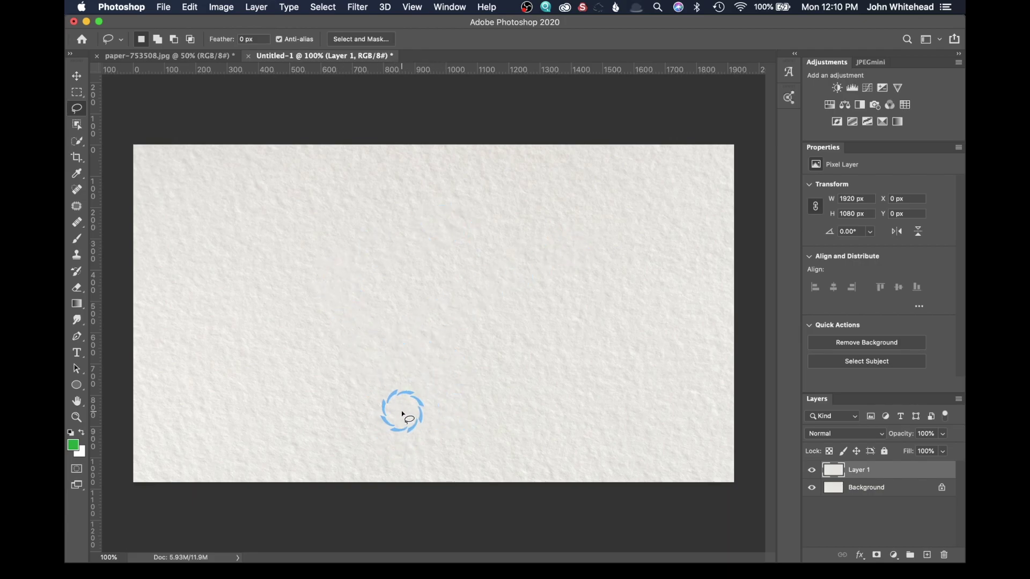
Step: Type the two-line text 'WATERCOLOR' / 'TEXT EFFECT' on the paper and commit it
left_click(75, 353)
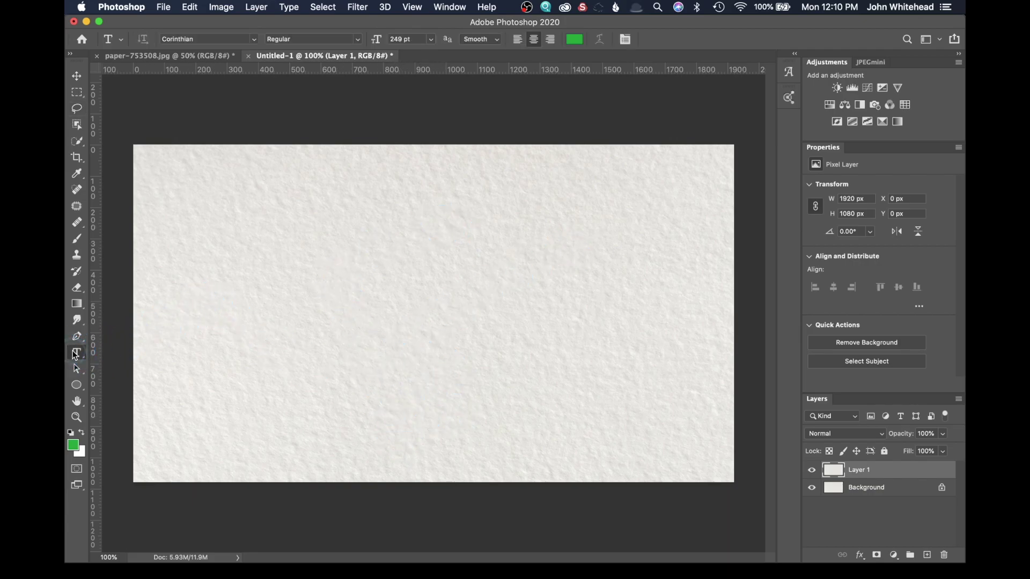
left_click(449, 240)
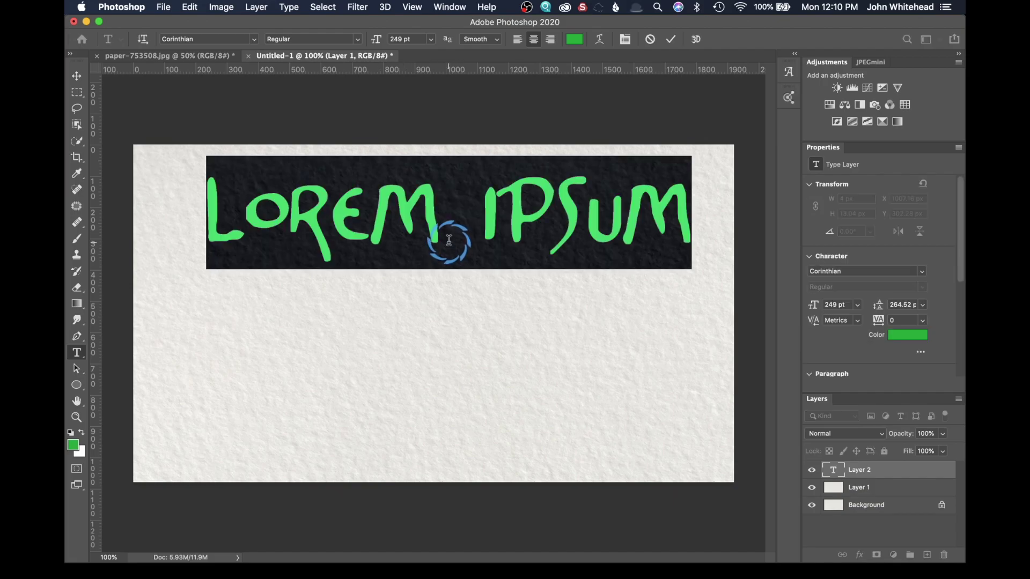
type("WA")
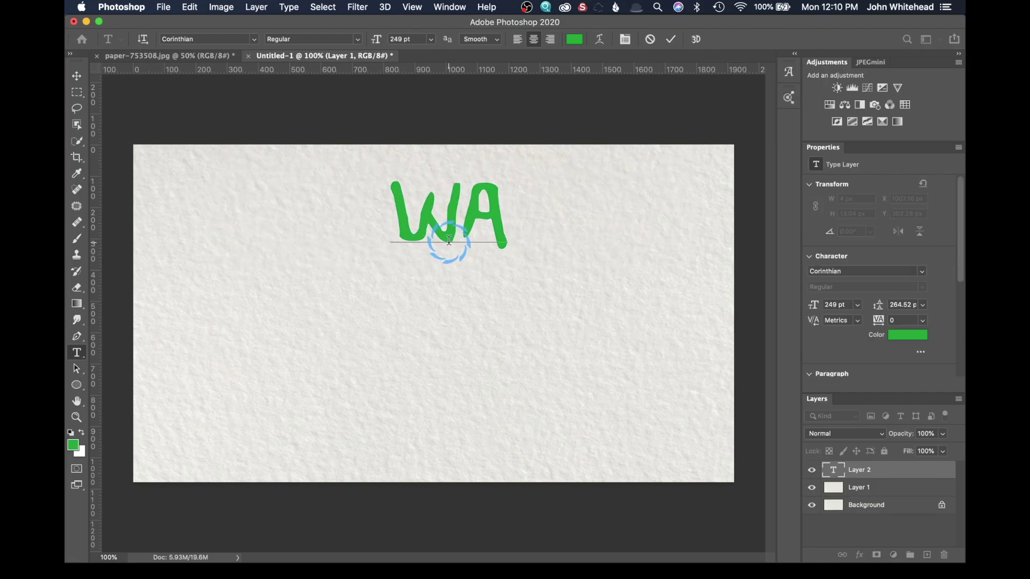
type("TERCOLOR")
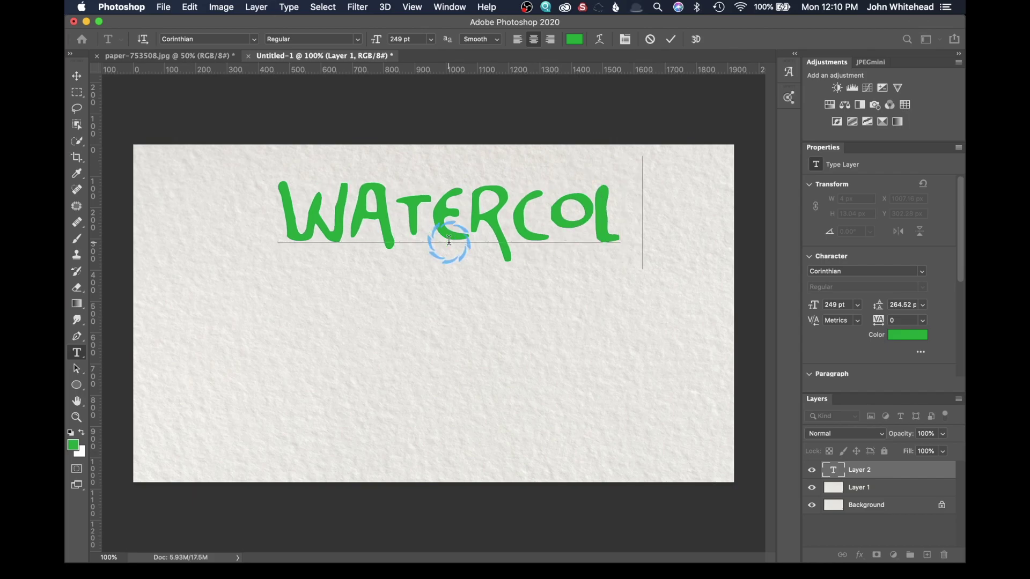
key("Return")
type("TEXT")
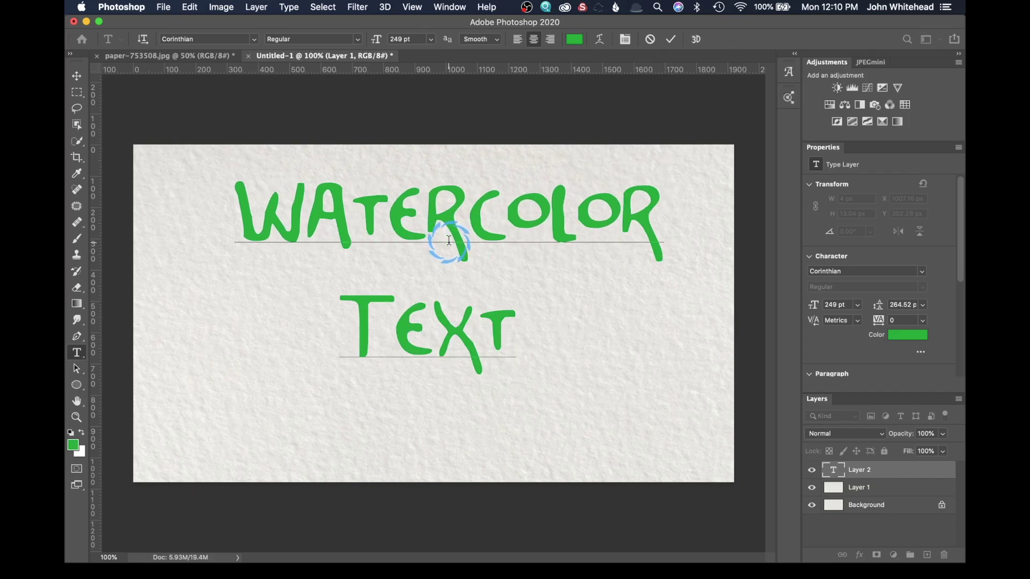
type(" EFFECT")
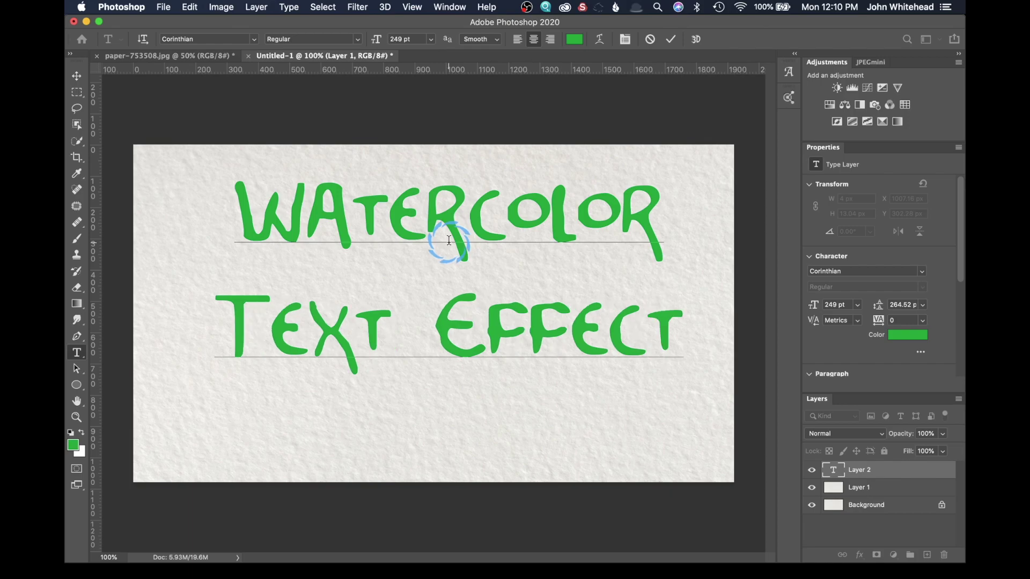
left_click(77, 76)
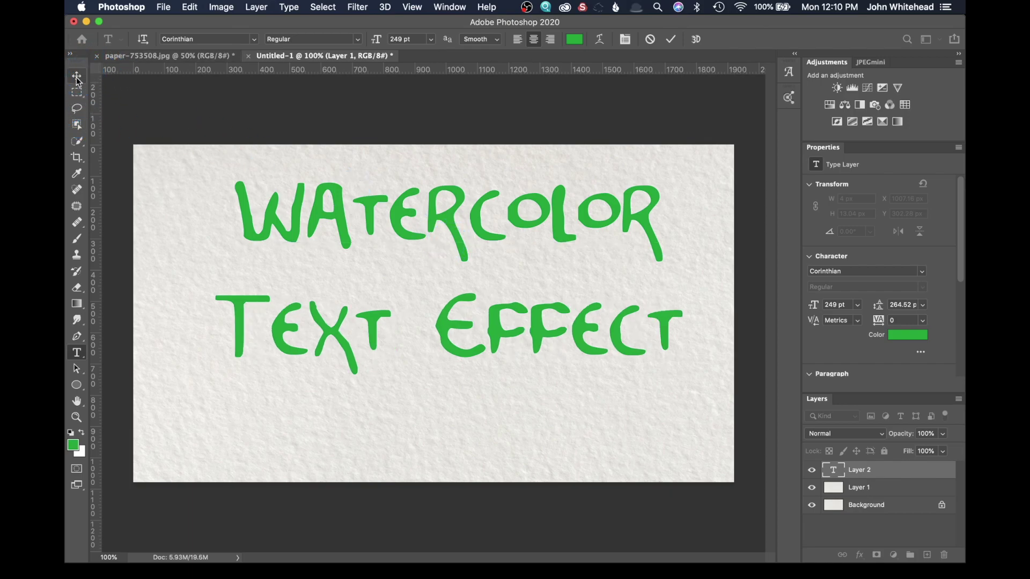
Step: Move the lettering lower on the page and set its layer opacity to 40%
left_click_drag(430, 218, 422, 260)
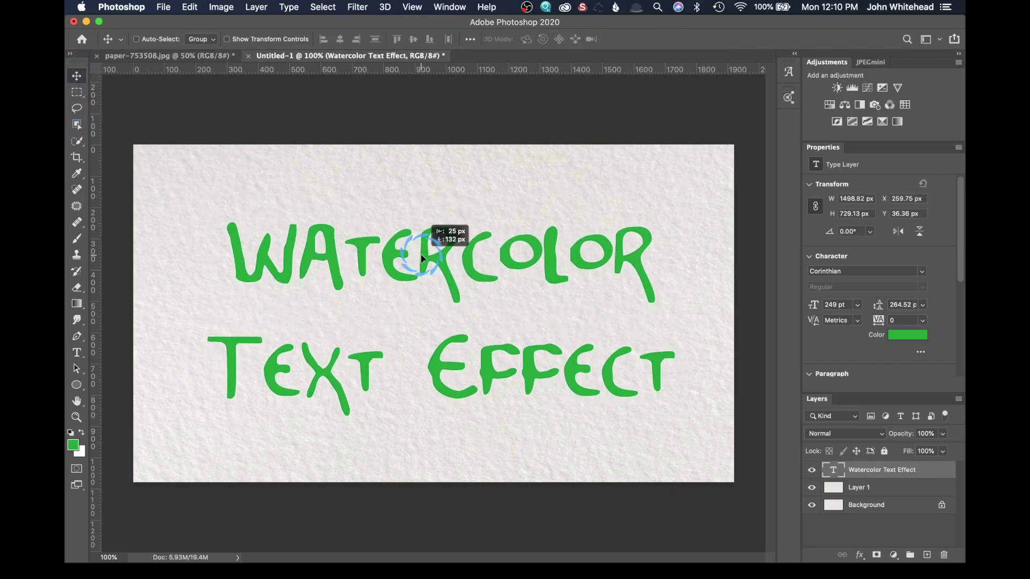
left_click(919, 323)
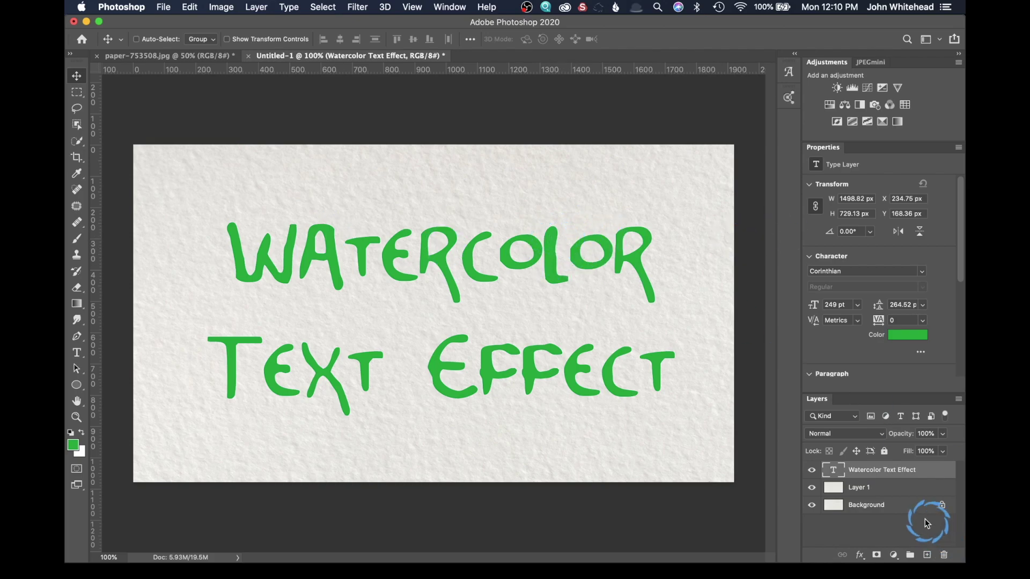
left_click_drag(910, 434, 868, 439)
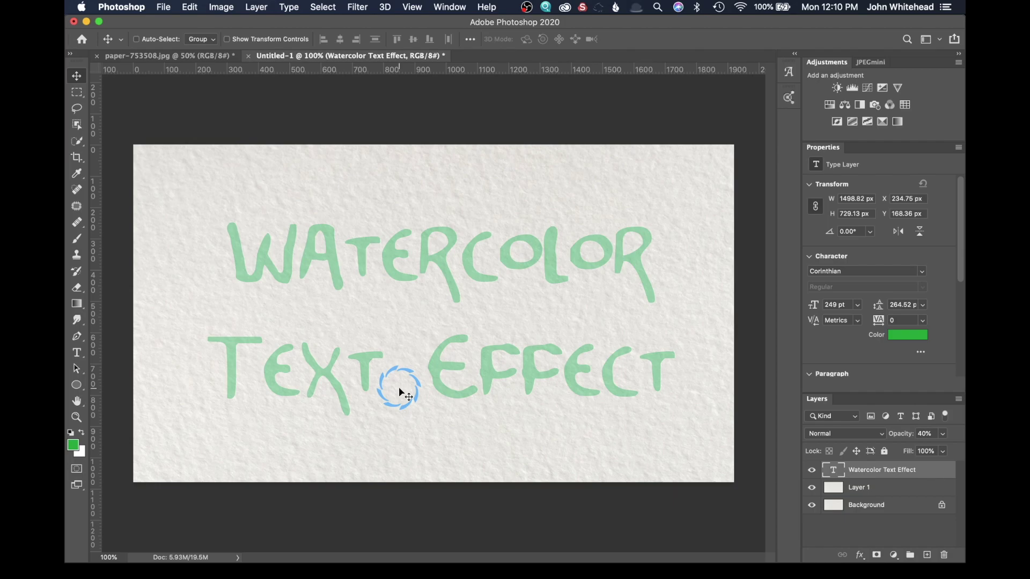
Step: Select Layer 1, take the Brush tool and try the Round Watercolor, Build Up and Wash presets
left_click(836, 496)
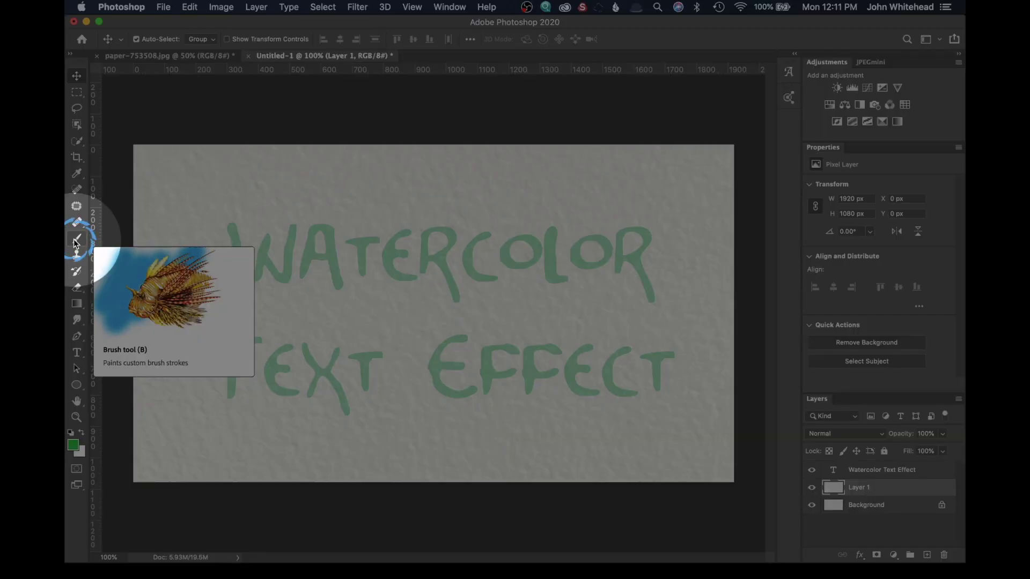
key("super")
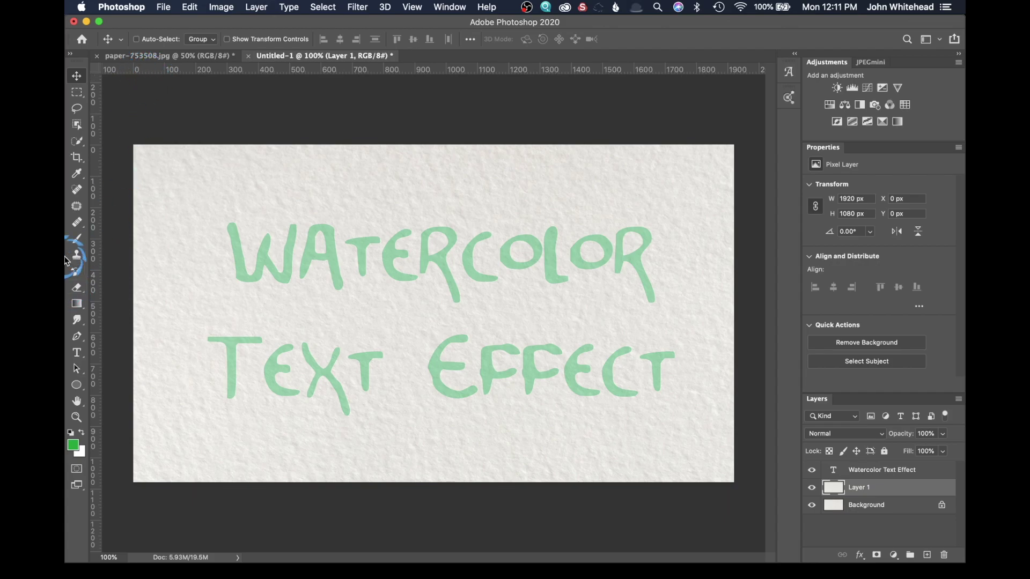
left_click(77, 239)
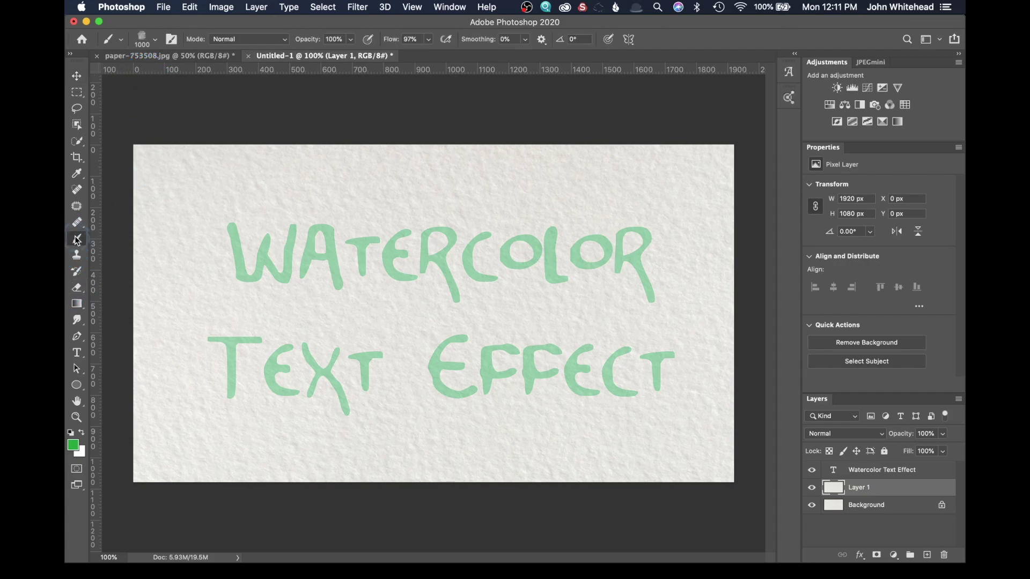
left_click(155, 40)
scroll(197, 274, "up", 20)
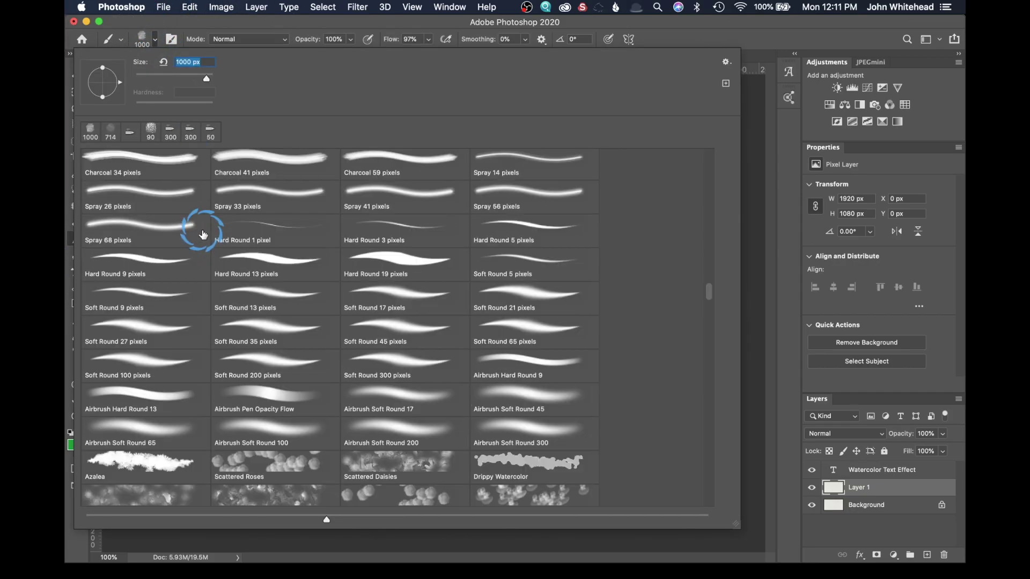
scroll(203, 222, "up", 10)
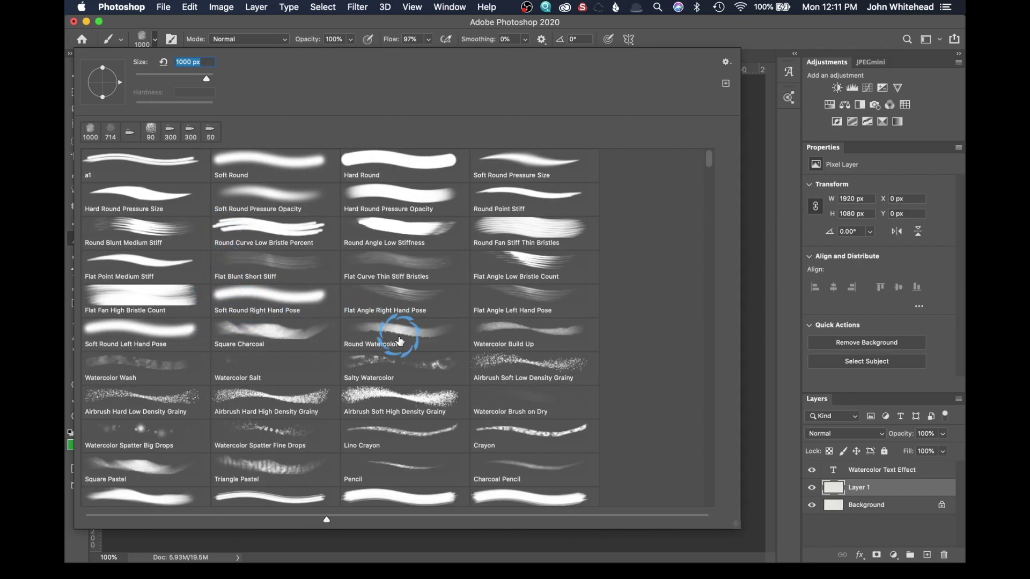
left_click(394, 338)
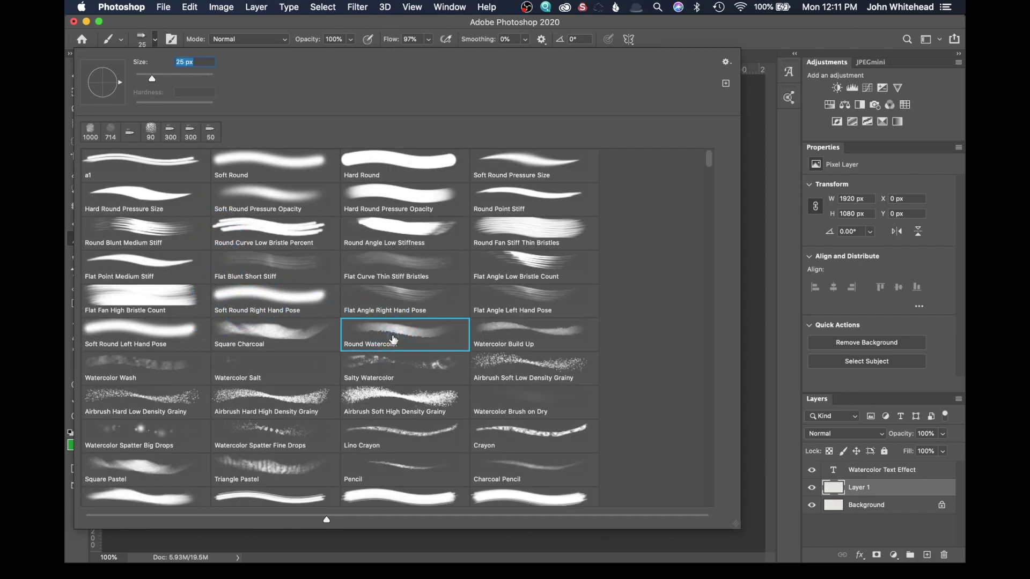
left_click(493, 334)
left_click(152, 363)
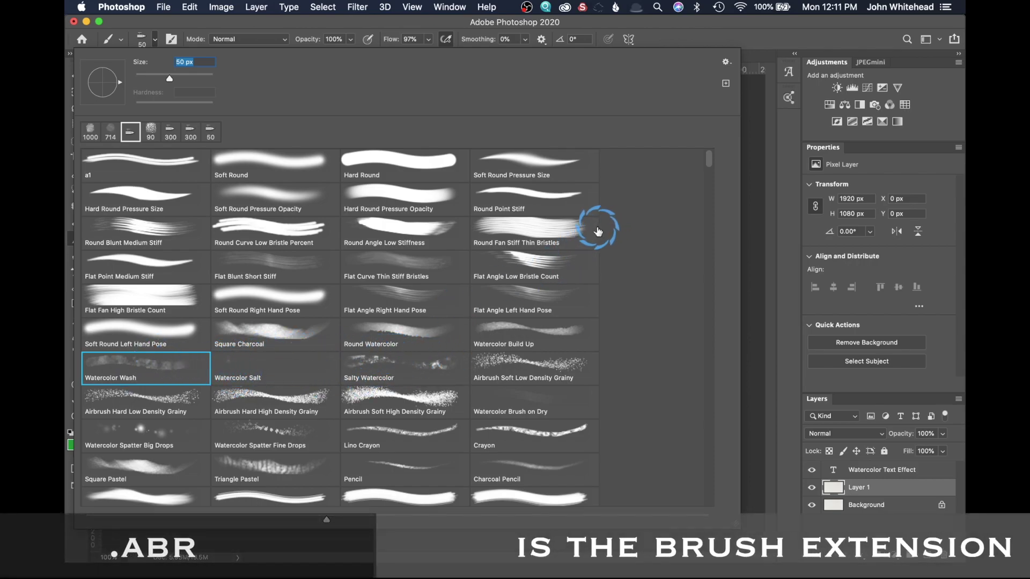
Step: Choose the WCK_Drops_10 splatter brush at 4584 px from the WatercolorCreationKit folder
left_click_drag(706, 161, 708, 483)
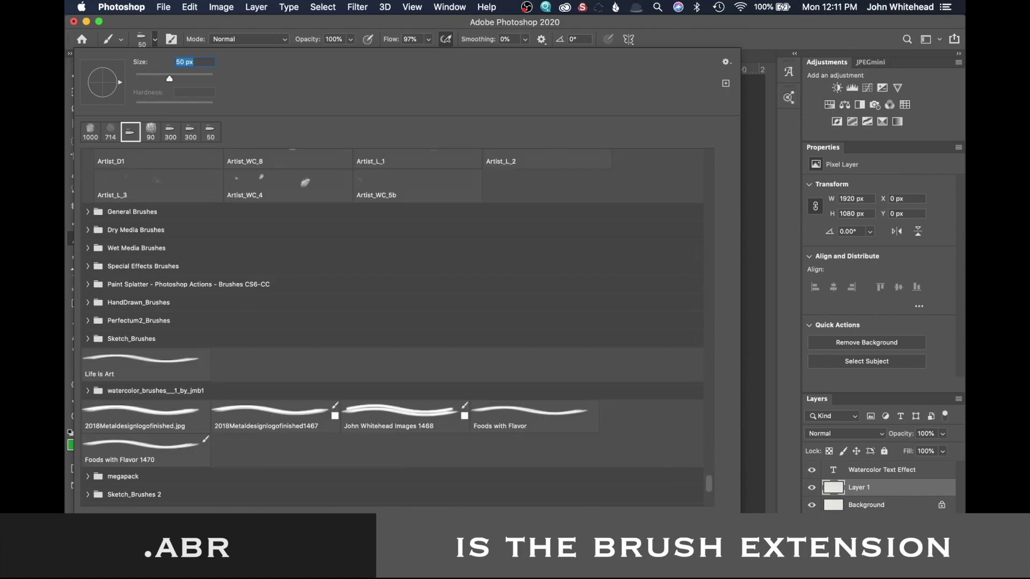
scroll(198, 456, "down", 5)
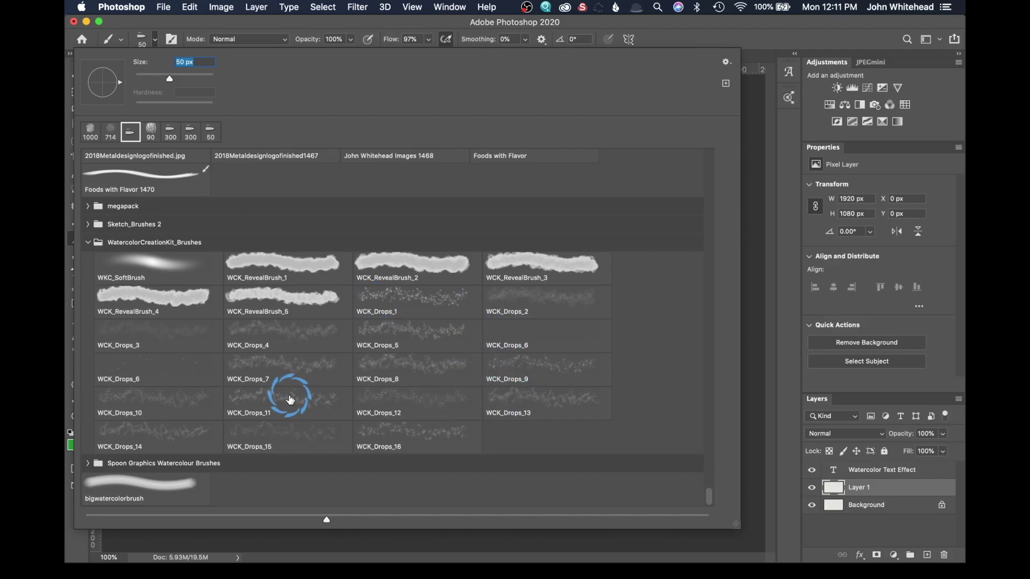
left_click(287, 397)
left_click(137, 408)
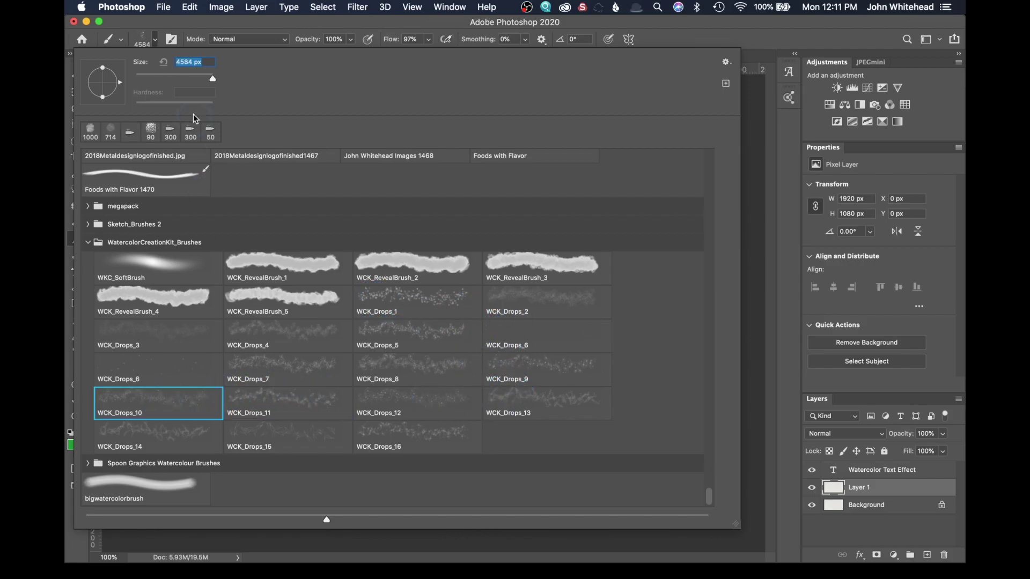
left_click(151, 38)
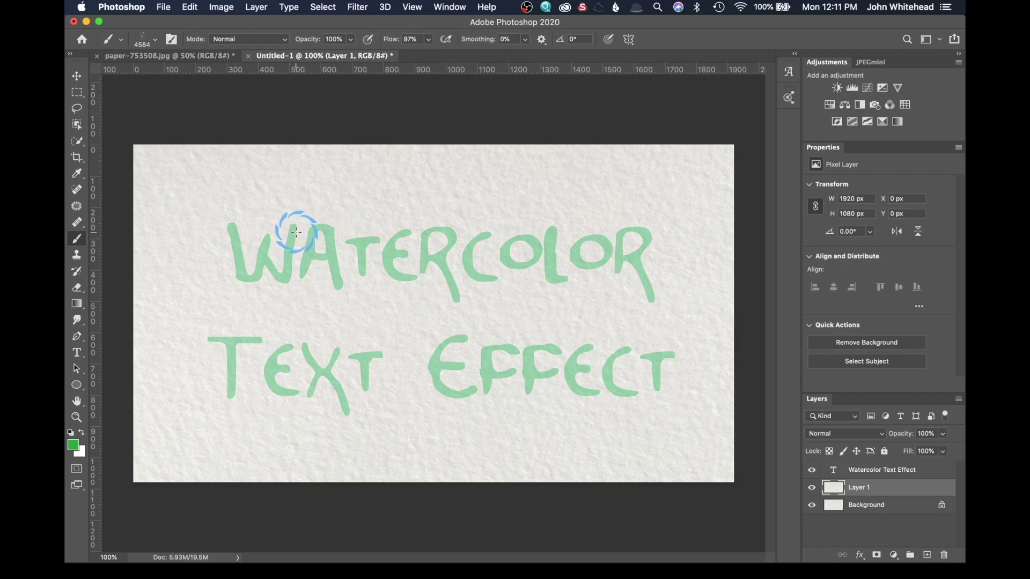
Step: Stamp a trial green splatter over the lettering, undo it, and reopen the brush presets
left_click(445, 238)
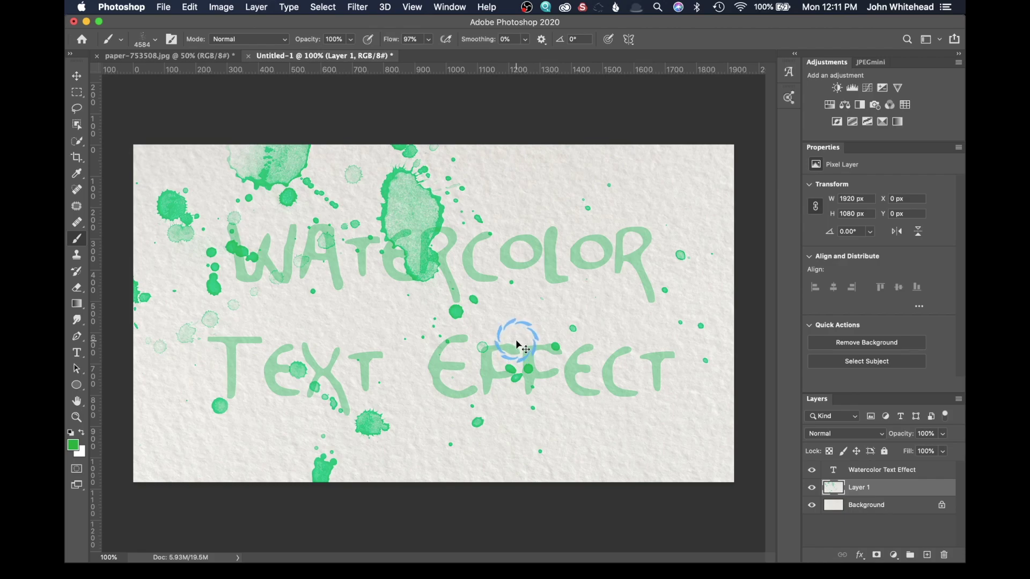
key("super+z")
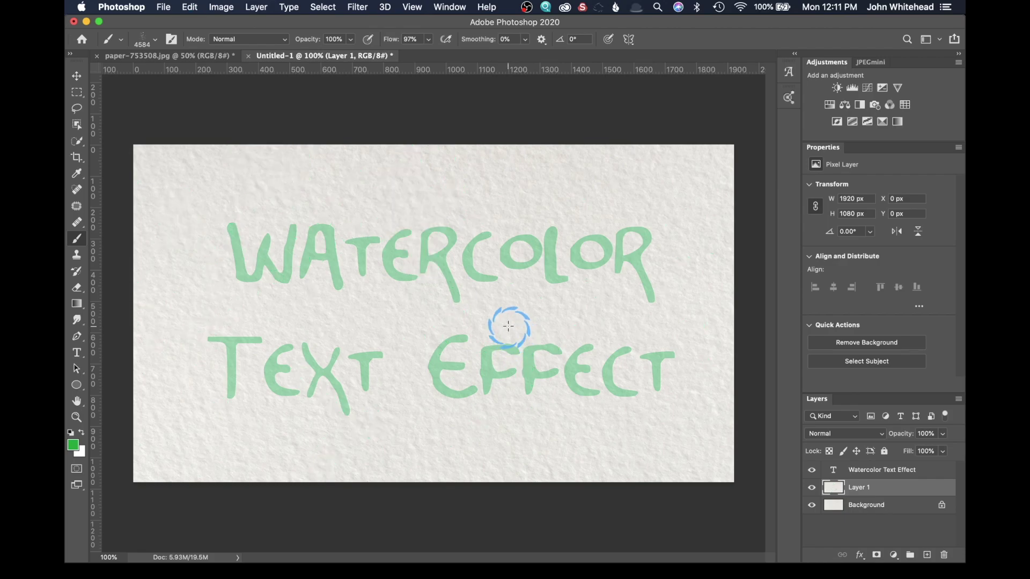
left_click(153, 40)
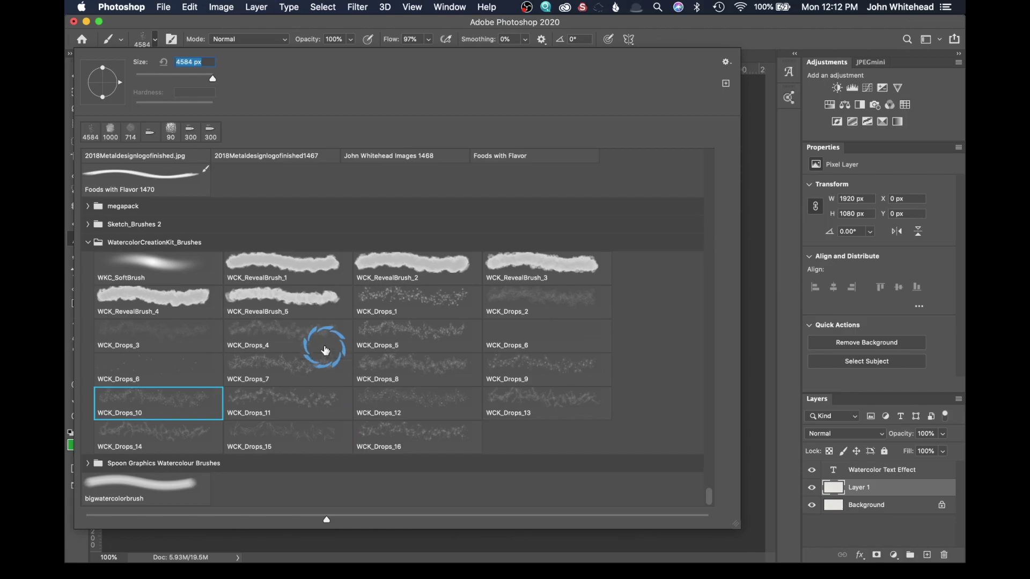
Step: Choose the WCK_RevealBrush_1 brush and shrink it to 600 px
left_click(302, 274)
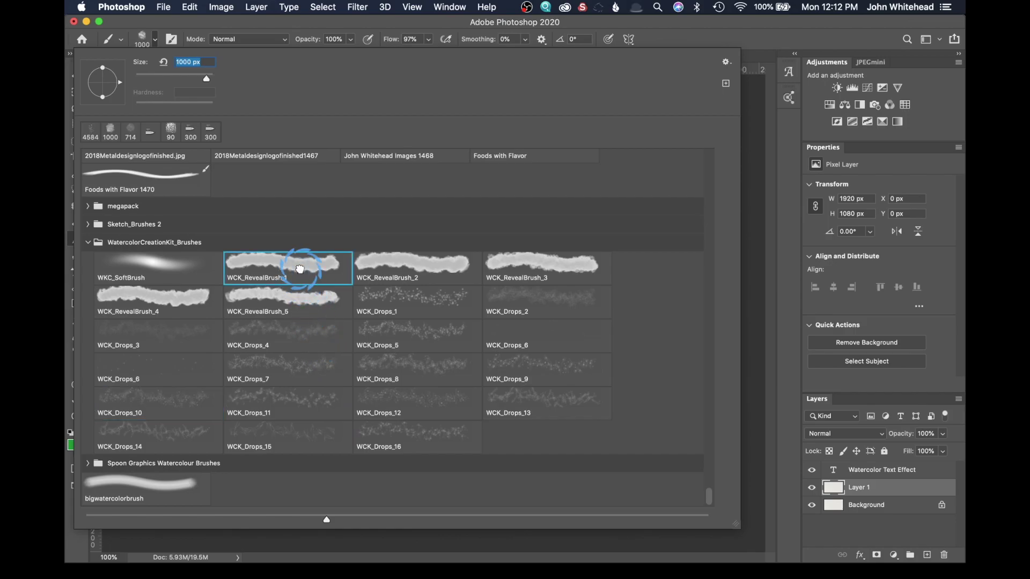
left_click(156, 30)
left_click(335, 293)
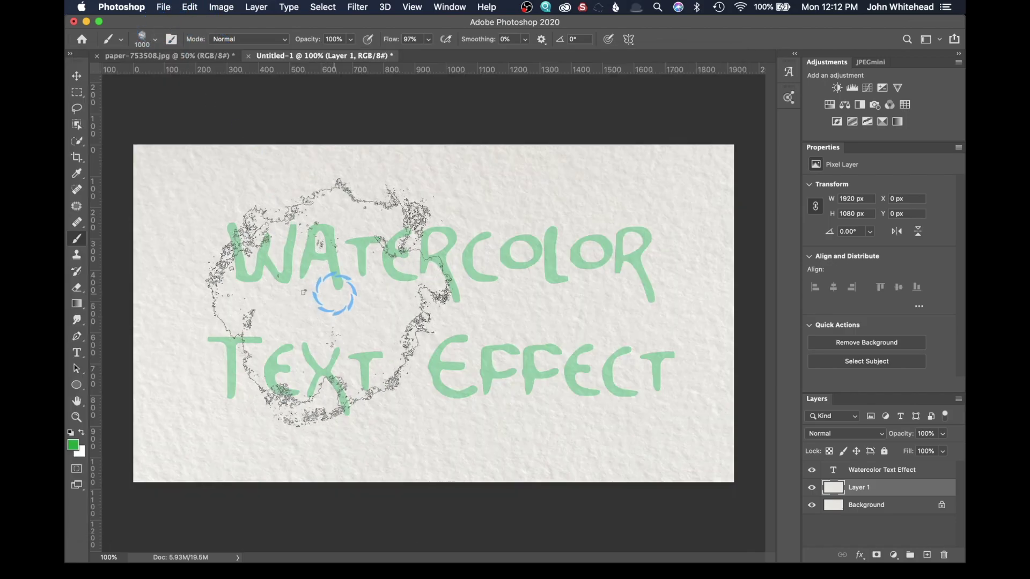
key("bracketleft")
key("bracketleft")
key("bracketleft")
key("bracketleft")
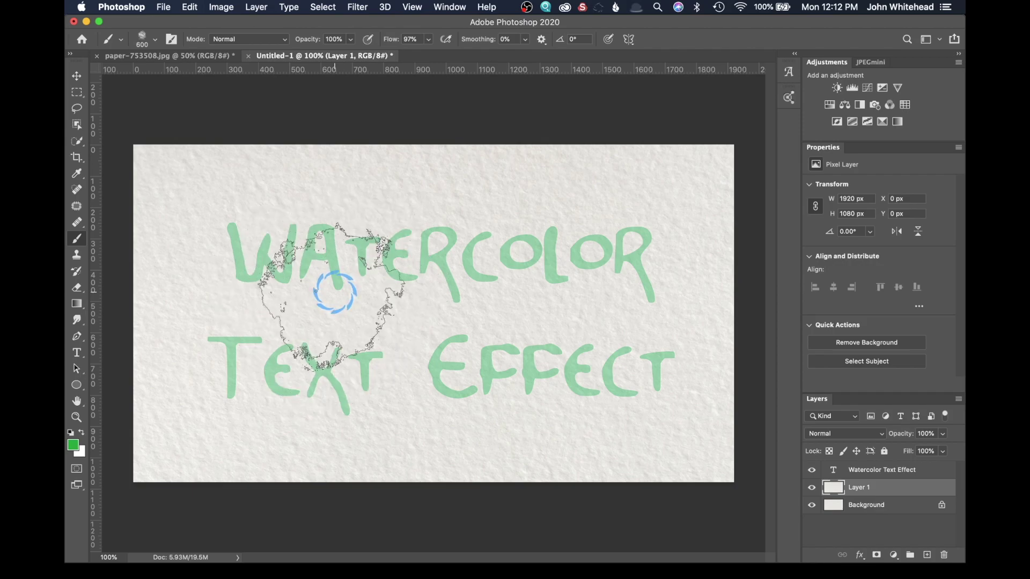
Step: Set the foreground colour to dark blue #004b7a
left_click(73, 445)
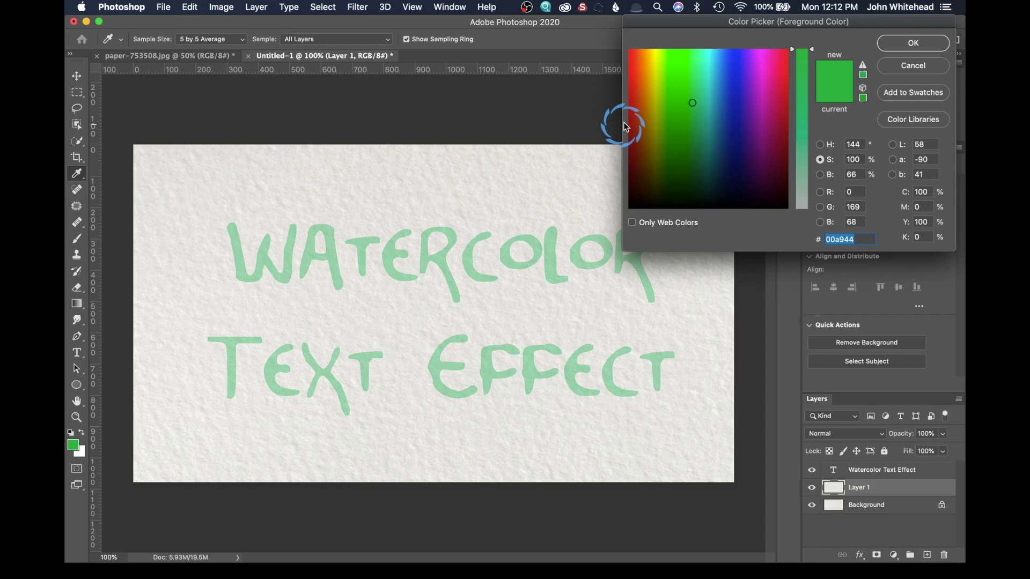
left_click(723, 155)
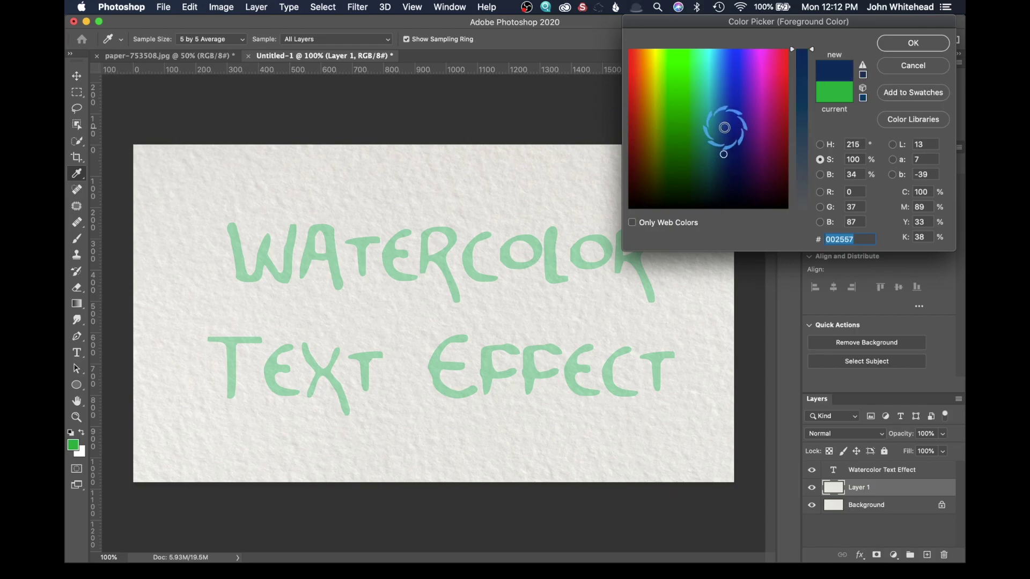
left_click(724, 127)
left_click_drag(725, 130, 729, 133)
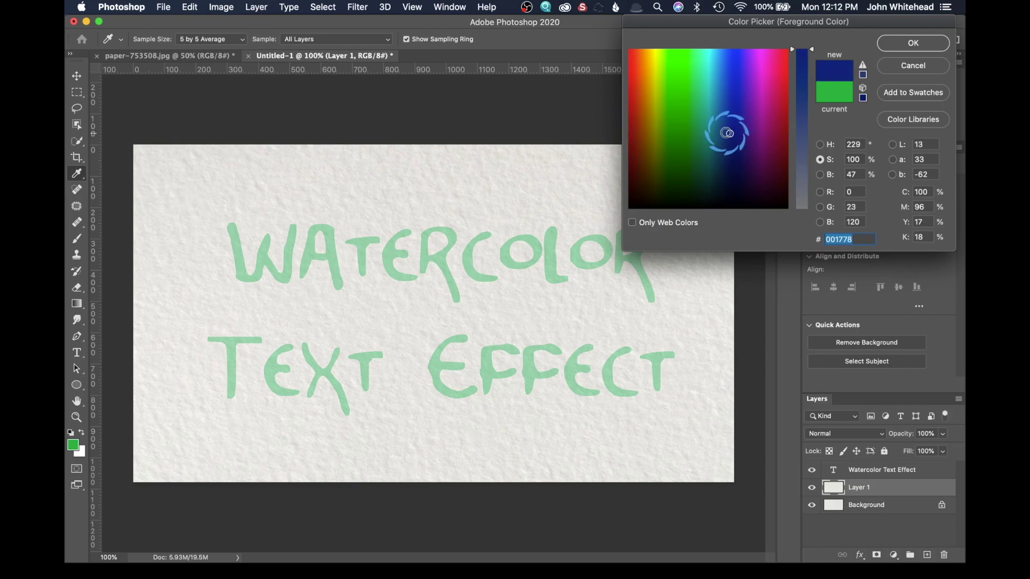
left_click(719, 132)
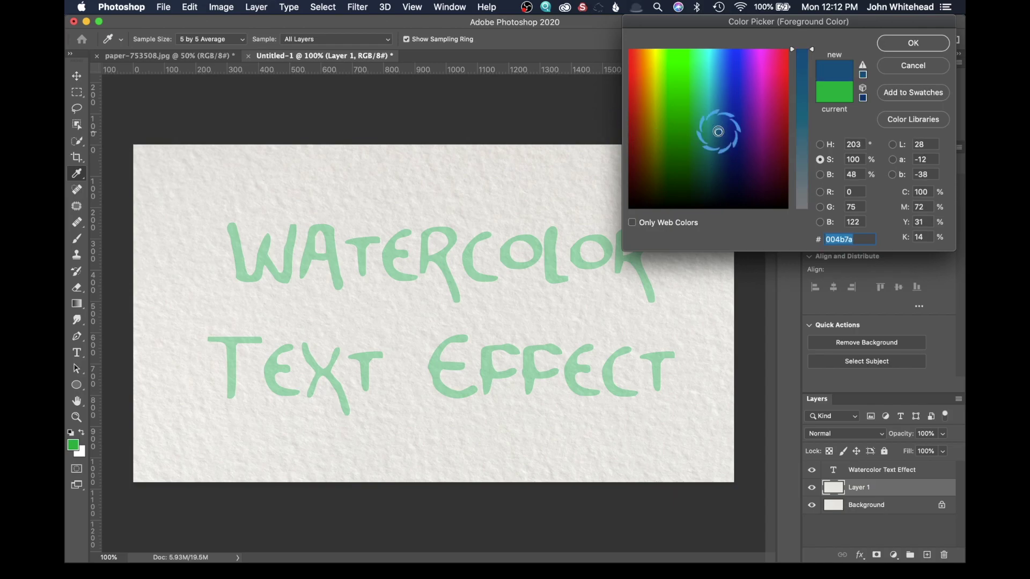
left_click(911, 44)
Step: Paint a blue wash across the top of the page, undoing and repainting the first attempt
key("b")
mouse_move(196, 264)
left_mouse_down()
mouse_move(437, 207)
mouse_move(609, 275)
mouse_move(661, 337)
mouse_move(614, 339)
left_mouse_up()
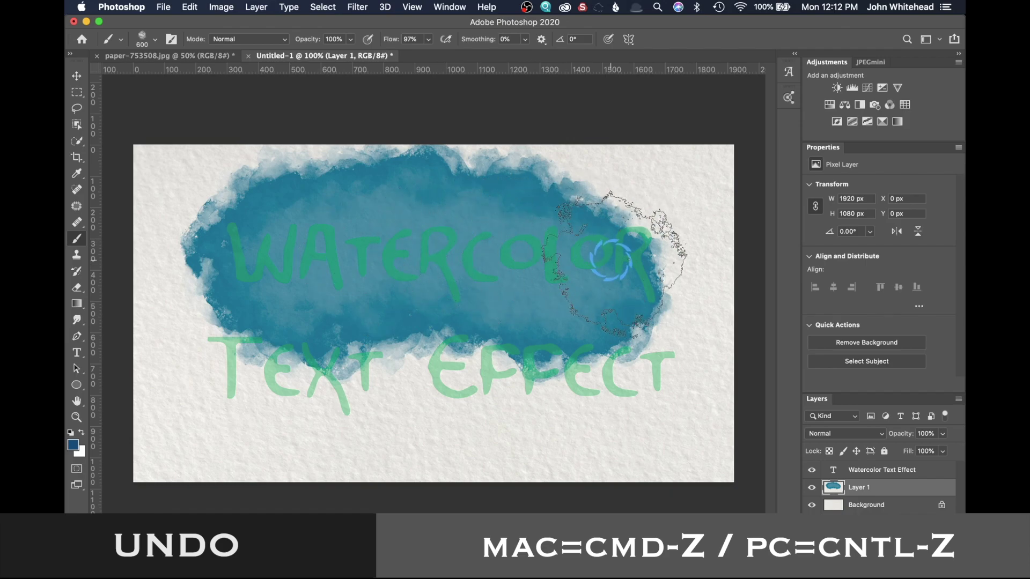
key("super+z")
mouse_move(230, 179)
left_mouse_down()
mouse_move(535, 193)
mouse_move(609, 205)
mouse_move(604, 236)
left_mouse_up()
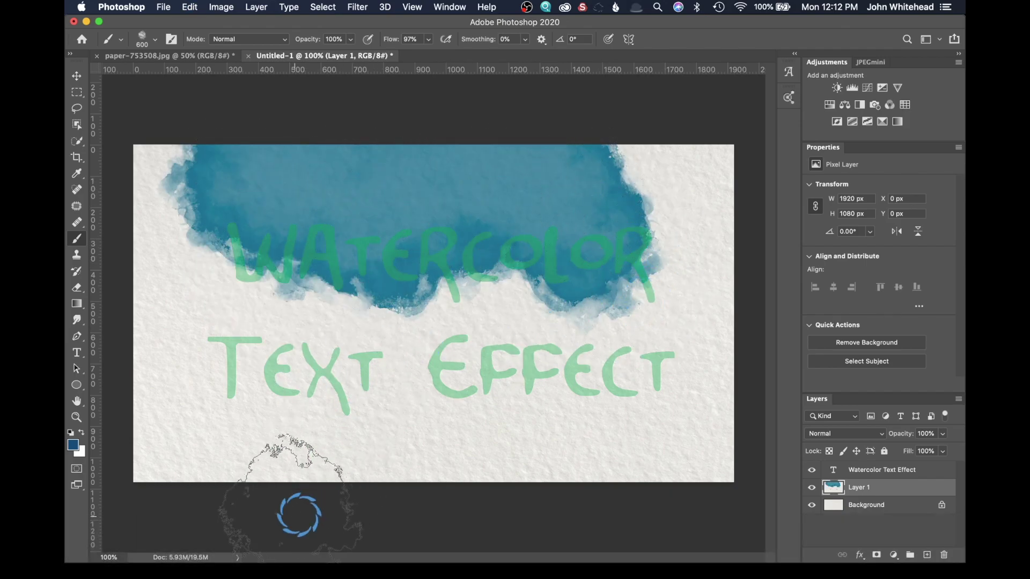
Step: Set the foreground colour to a yellow-orange shade
left_click(75, 452)
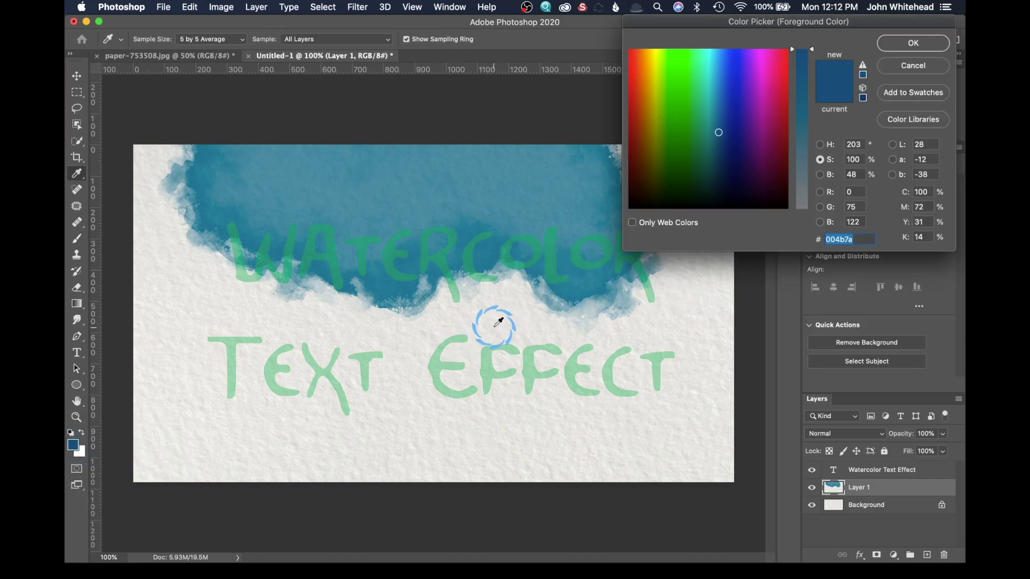
left_click(651, 82)
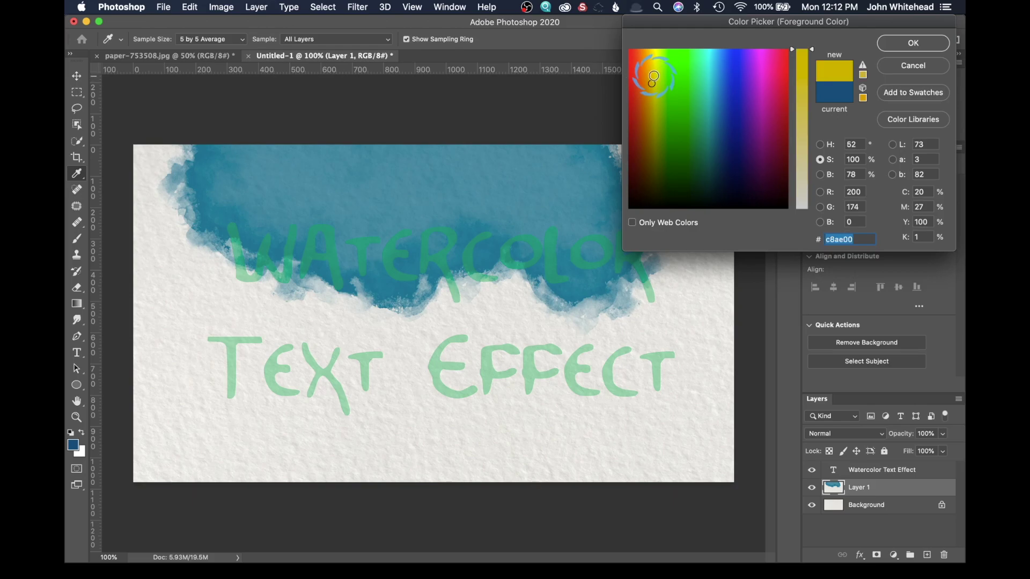
left_click_drag(652, 77, 647, 73)
left_click(913, 43)
Step: Paint orange washes below the blue and across the lower page, adding a darker patch near the bottom
key("b")
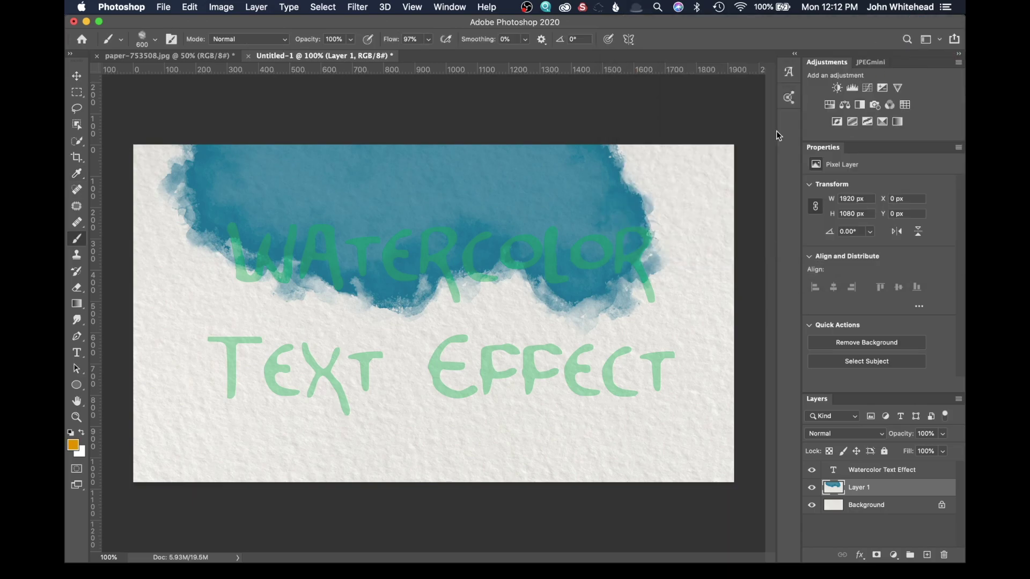
mouse_move(244, 344)
left_mouse_down()
mouse_move(411, 342)
mouse_move(623, 331)
left_mouse_up()
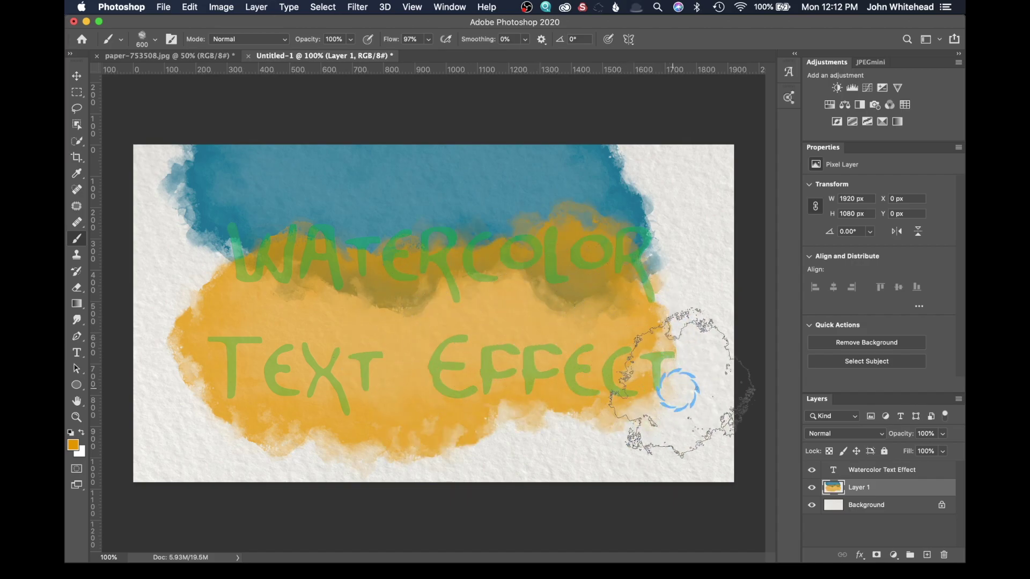
key("super+z")
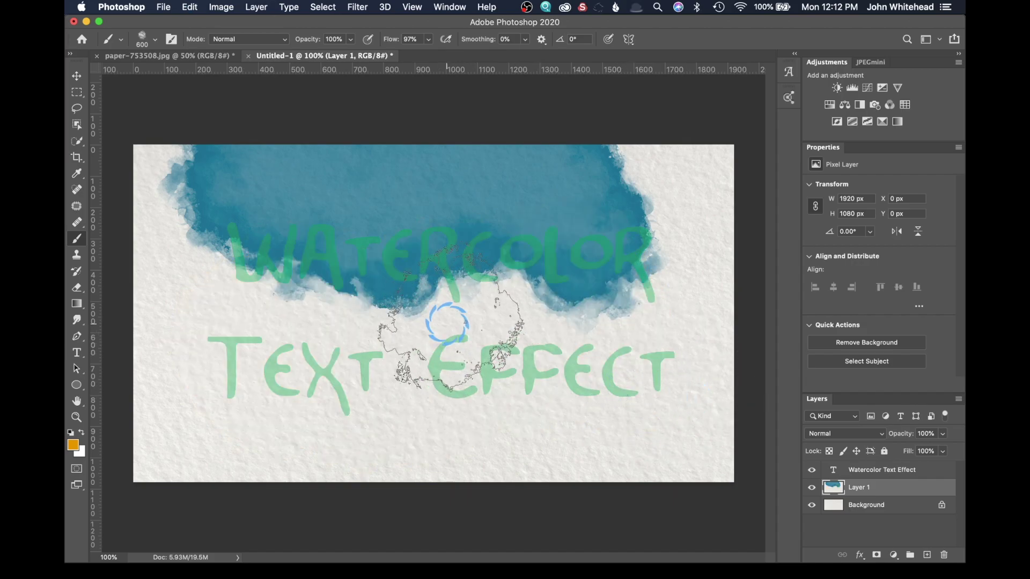
mouse_move(253, 303)
left_mouse_down()
mouse_move(395, 322)
mouse_move(476, 301)
mouse_move(607, 315)
left_mouse_up()
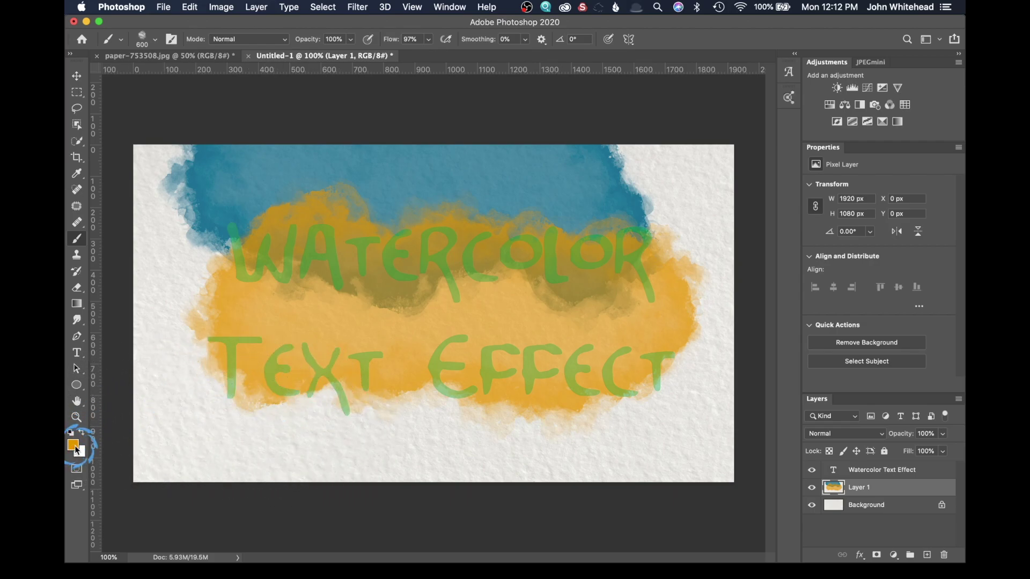
mouse_move(242, 447)
left_mouse_down()
mouse_move(402, 436)
mouse_move(632, 453)
left_mouse_up()
mouse_move(344, 432)
left_mouse_down()
mouse_move(391, 440)
mouse_move(177, 472)
left_mouse_up()
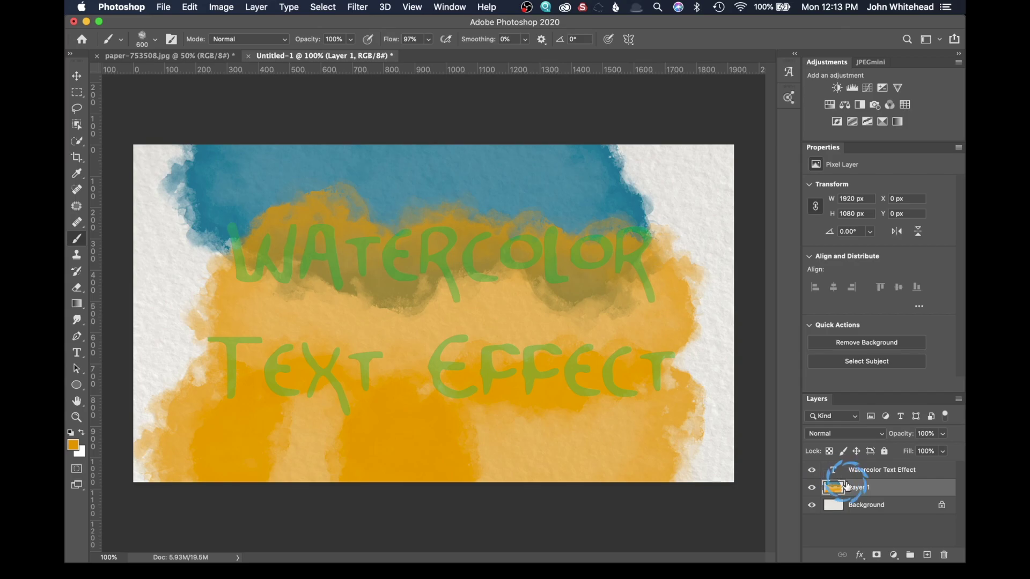
Step: Load the Watercolor Text Effect lettering as a selection, then target Layer 1
left_click_drag(846, 486, 825, 468)
left_click(833, 470)
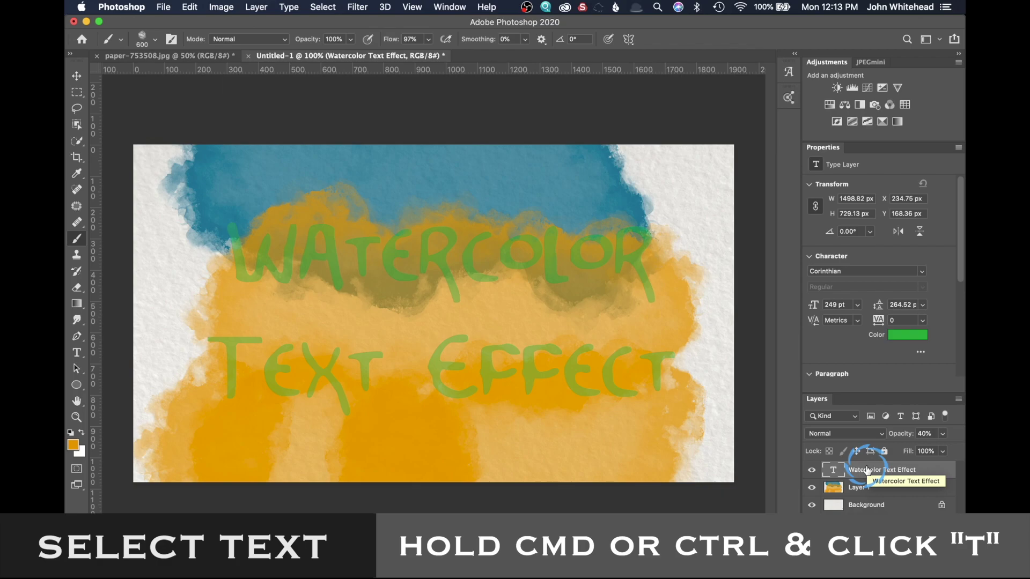
left_click(834, 476, "super")
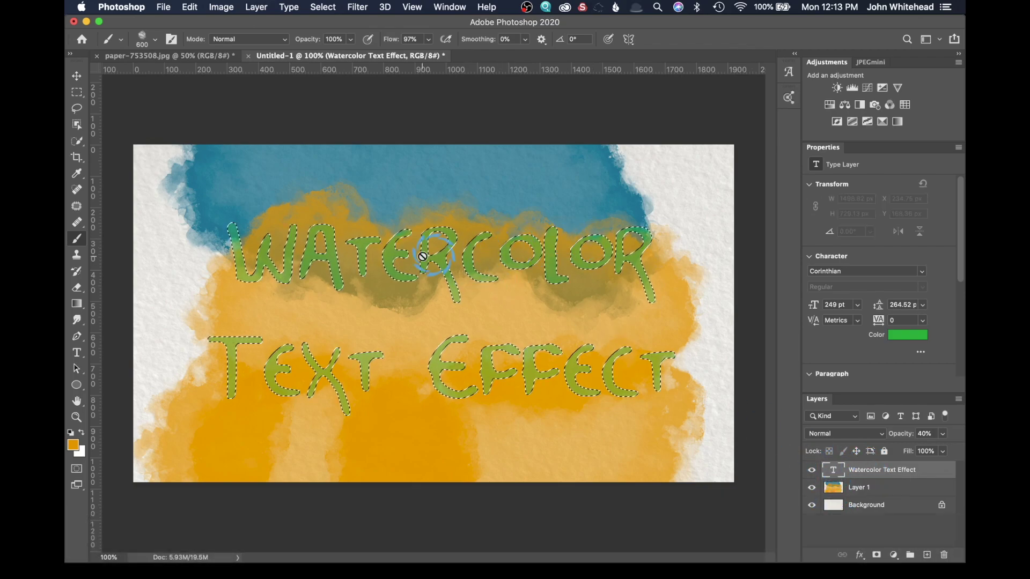
left_click(837, 490)
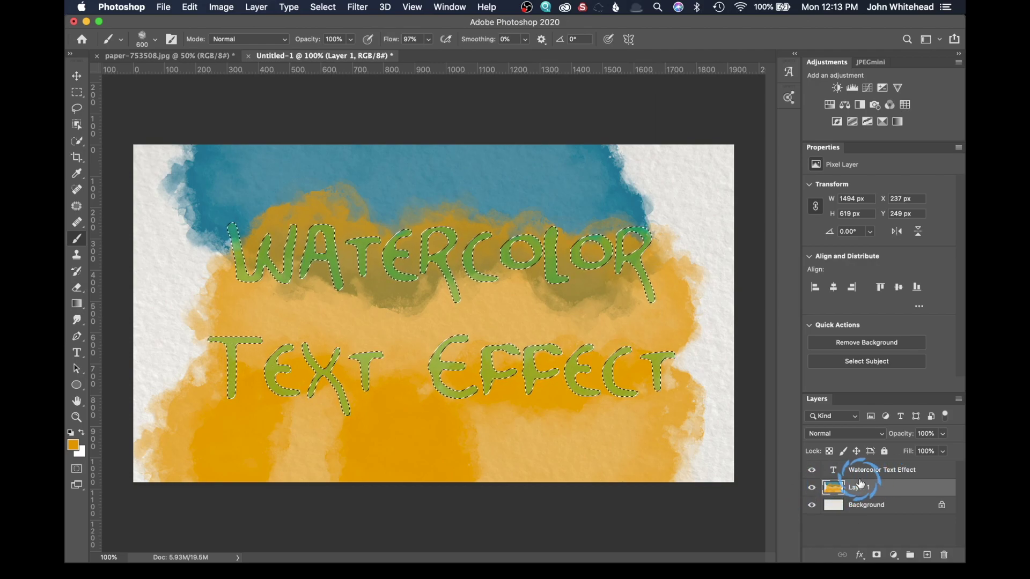
Step: Add a letter-shaped layer mask to Layer 1, check it by toggling the Background, then select the text layer
left_click(876, 555)
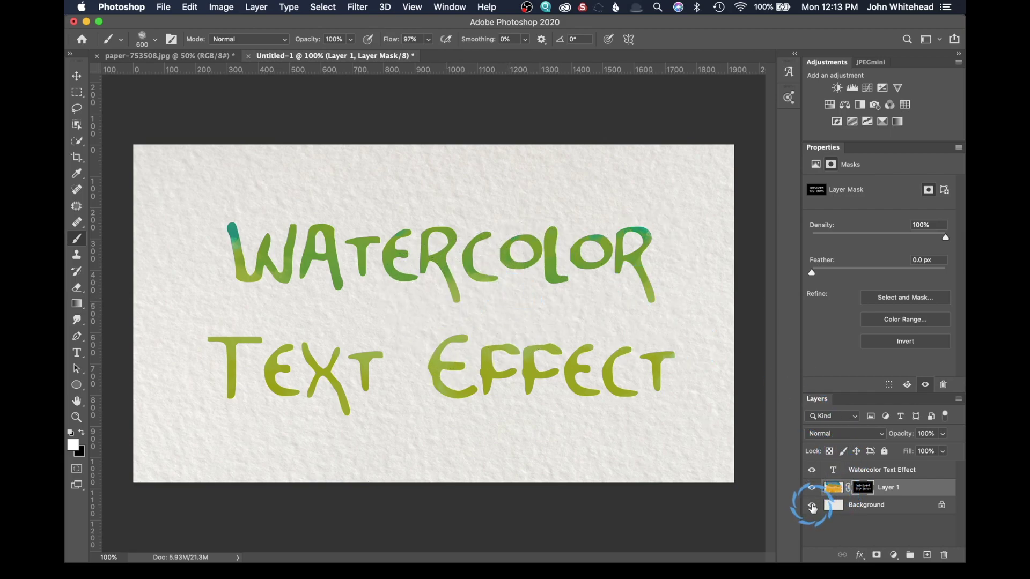
left_click(812, 506)
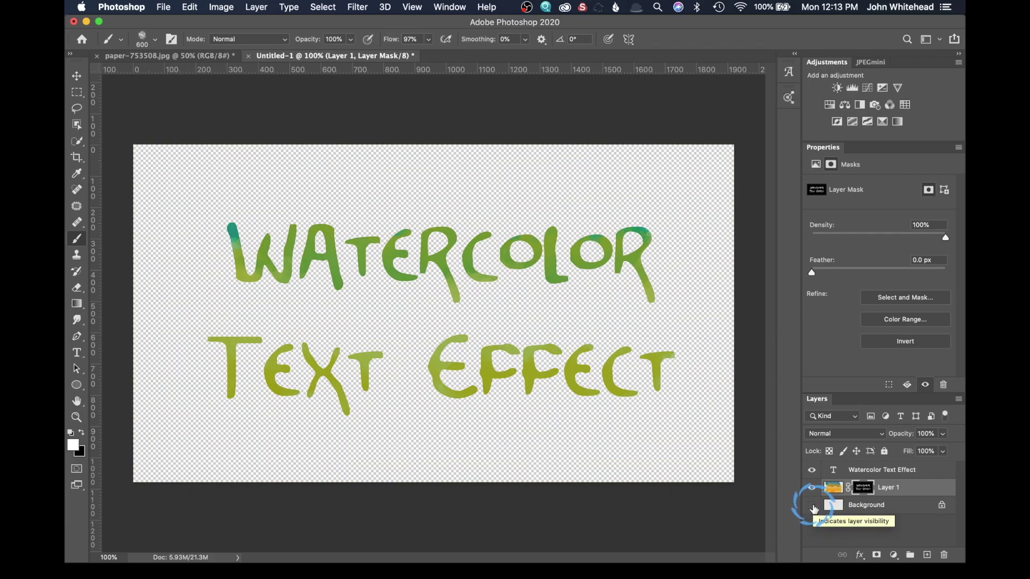
left_click(812, 507)
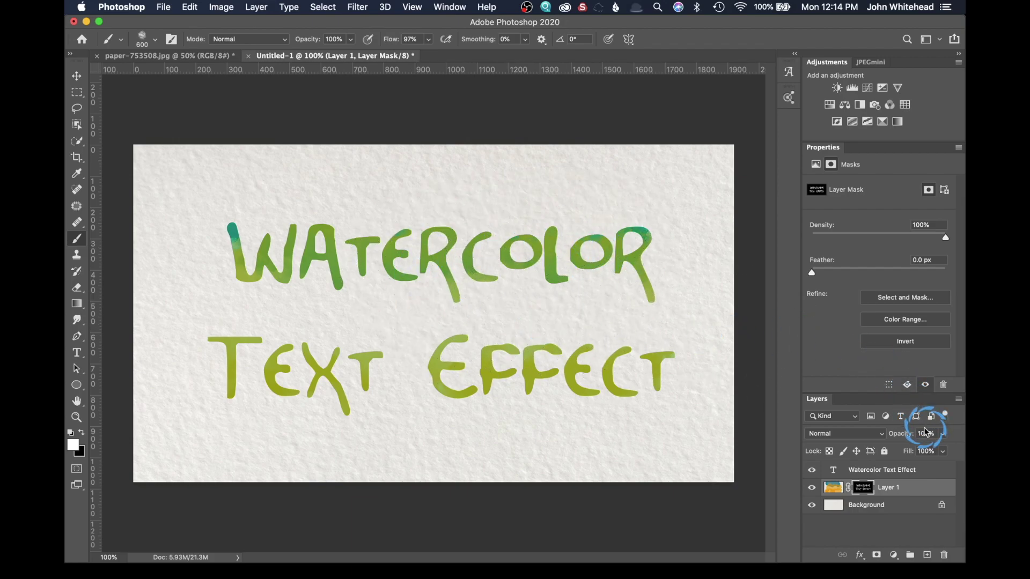
left_click(883, 471)
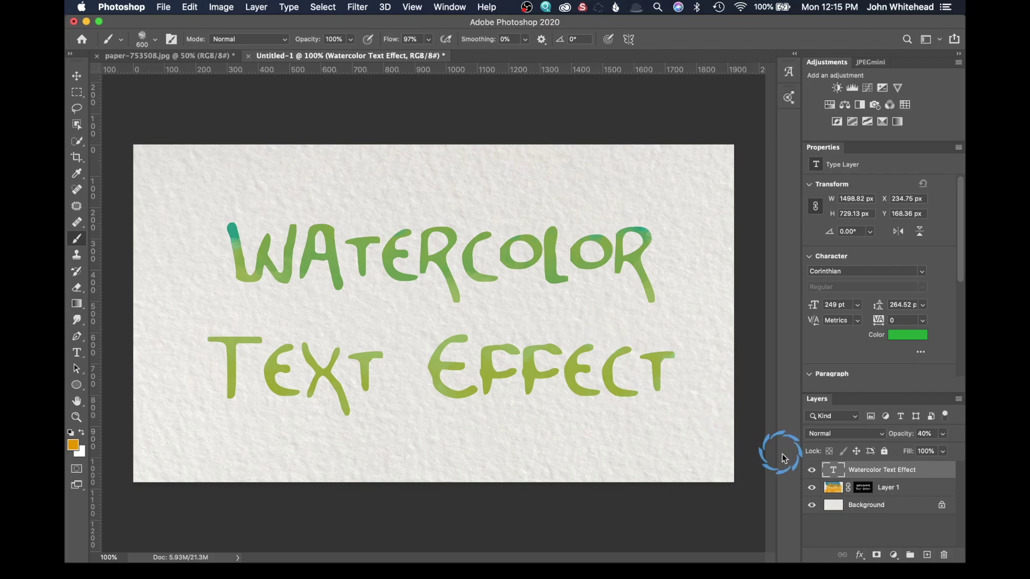
Step: Hide the green text layer and drag the masked watercolour Layer 1 right to X 48 px
left_click(812, 471)
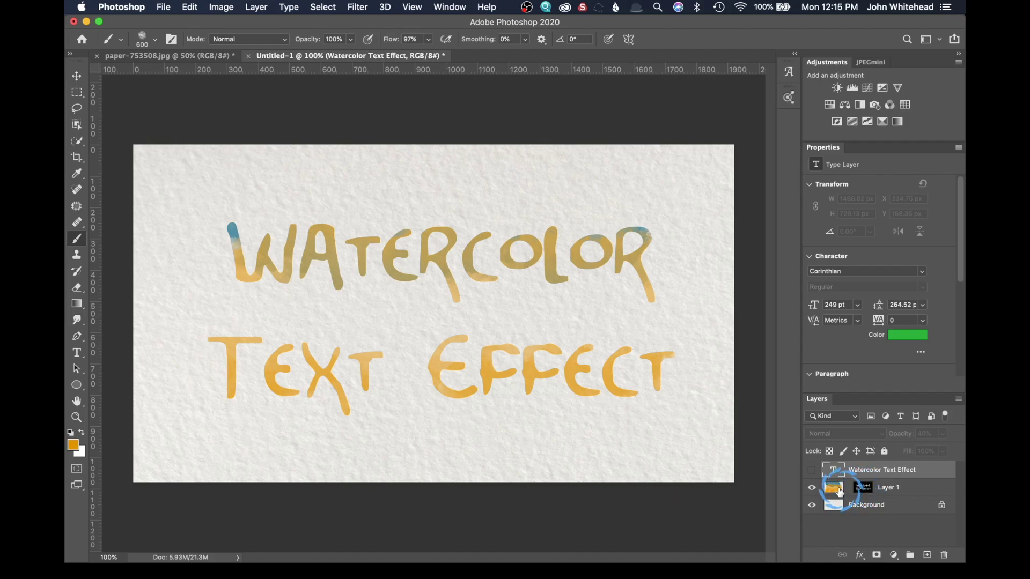
left_click(78, 81)
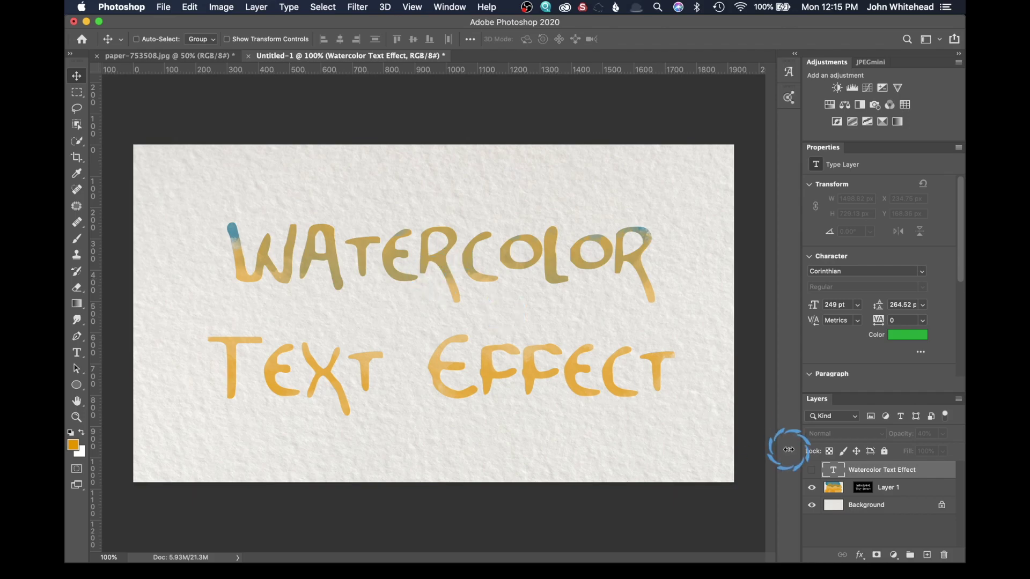
left_click(829, 489)
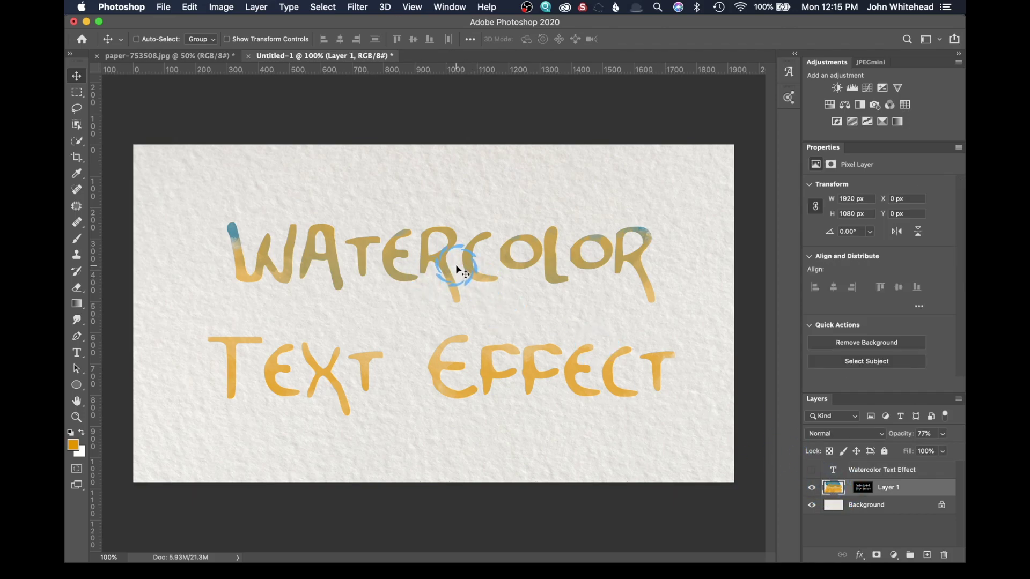
left_click_drag(455, 264, 464, 313)
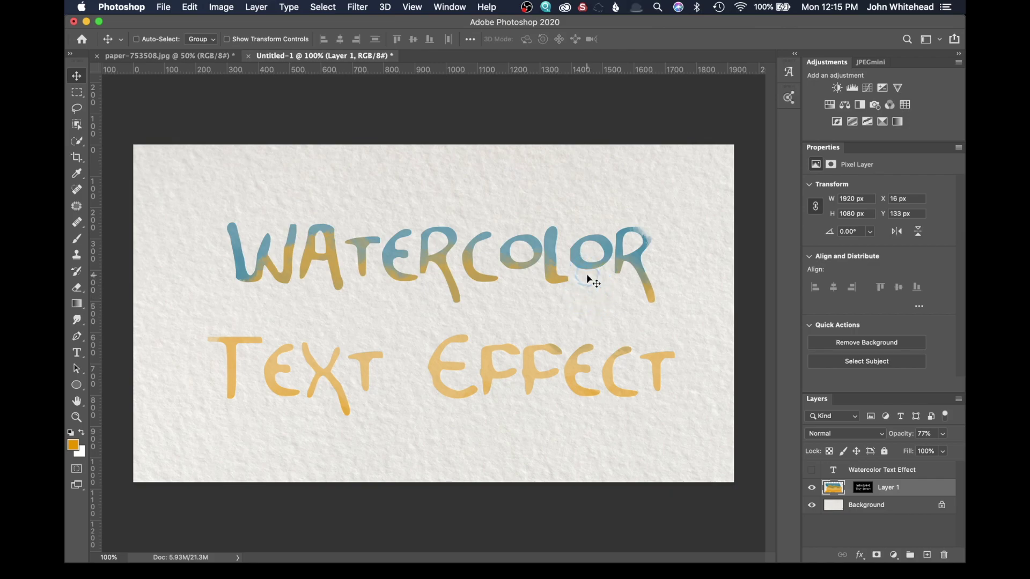
left_click_drag(588, 280, 598, 280)
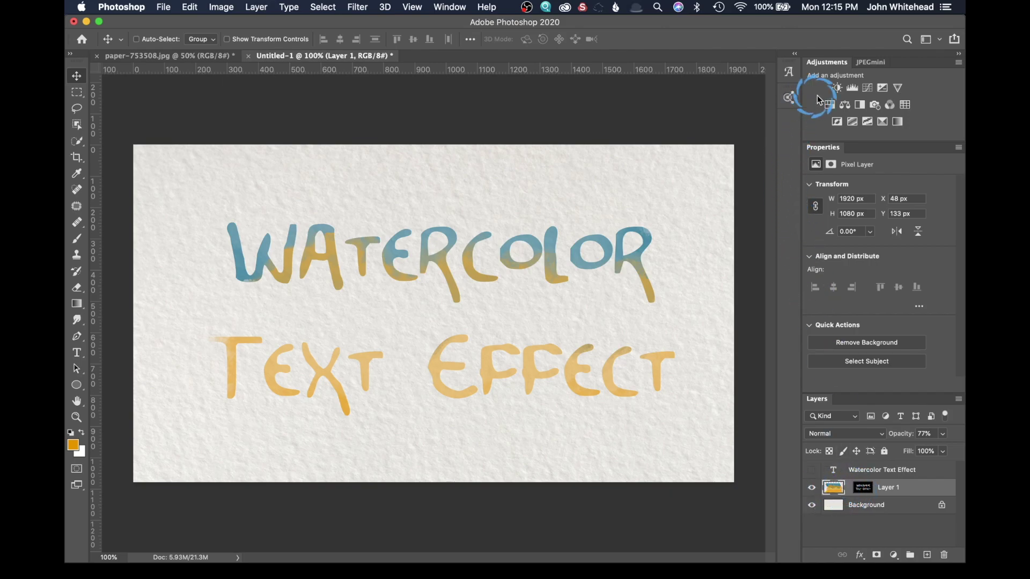
Step: Clip a Hue/Saturation adjustment to Layer 1, preview Hue +180, then undo back to defaults
left_click(829, 107)
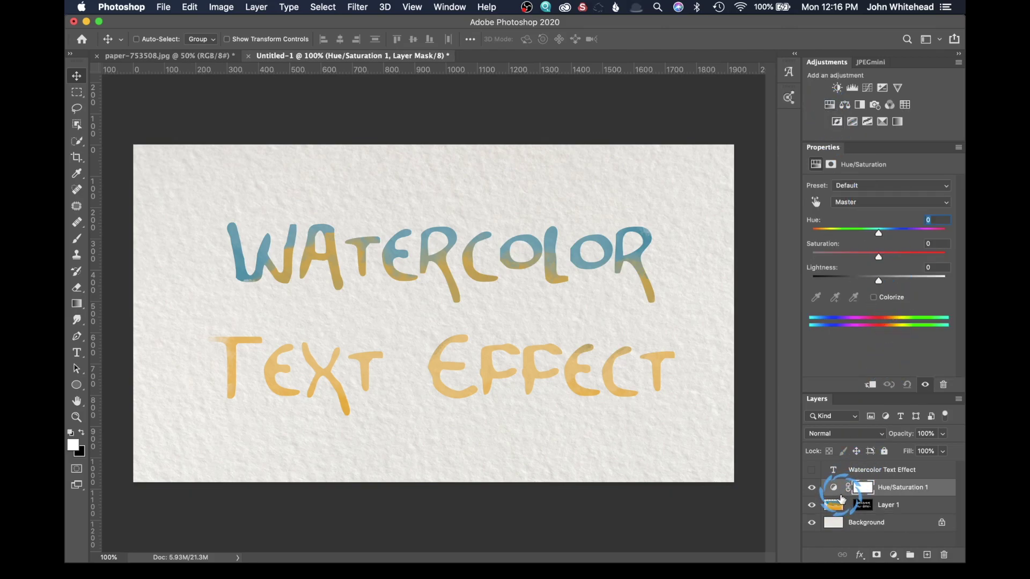
left_click_drag(841, 501, 756, 445)
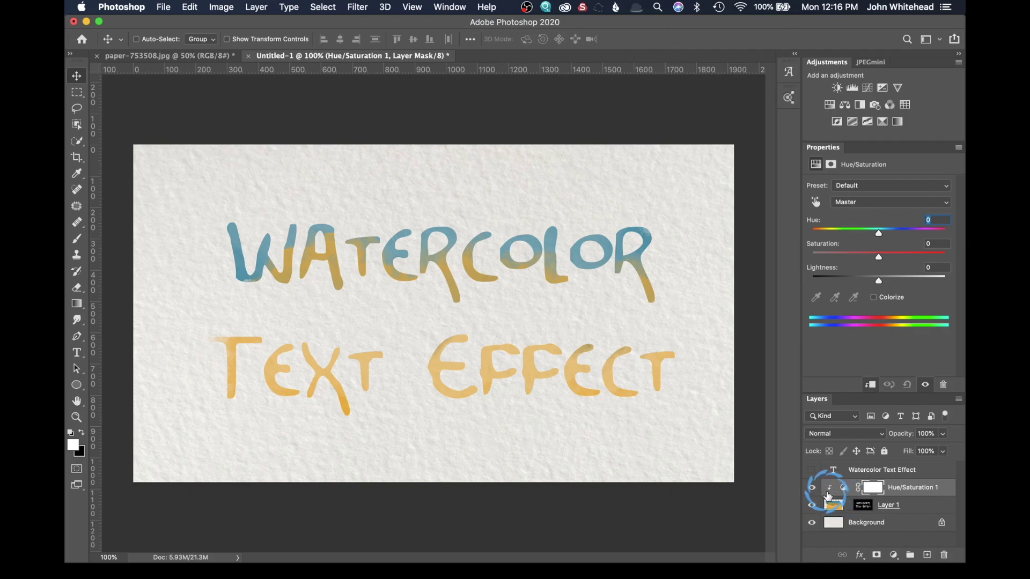
left_click(946, 485)
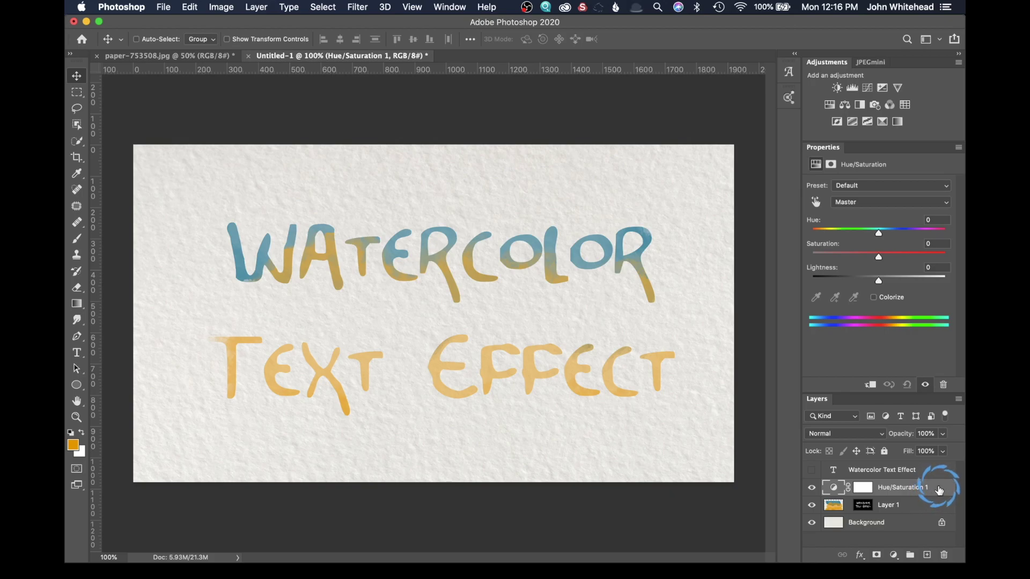
right_click(938, 490)
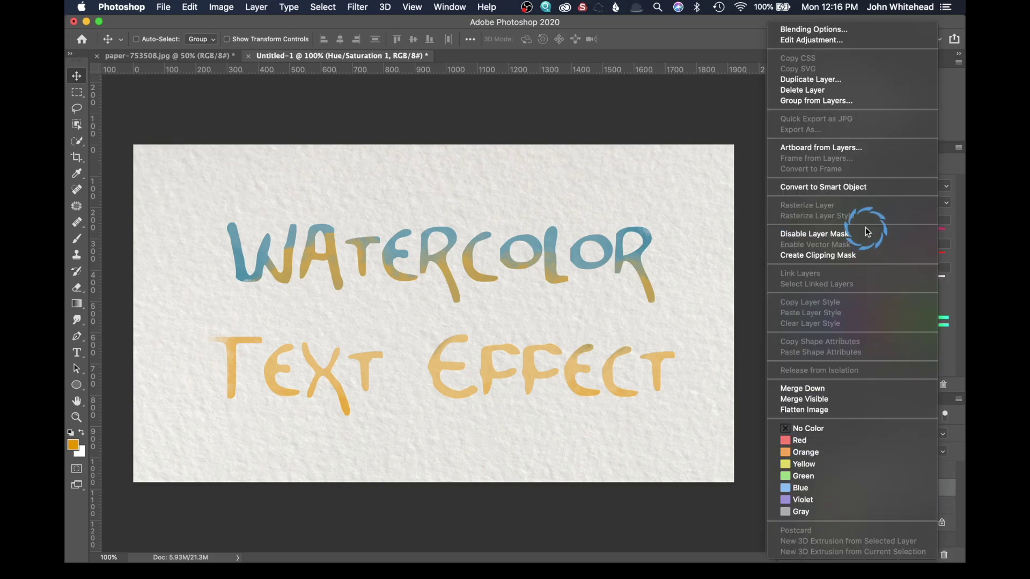
left_click(870, 253)
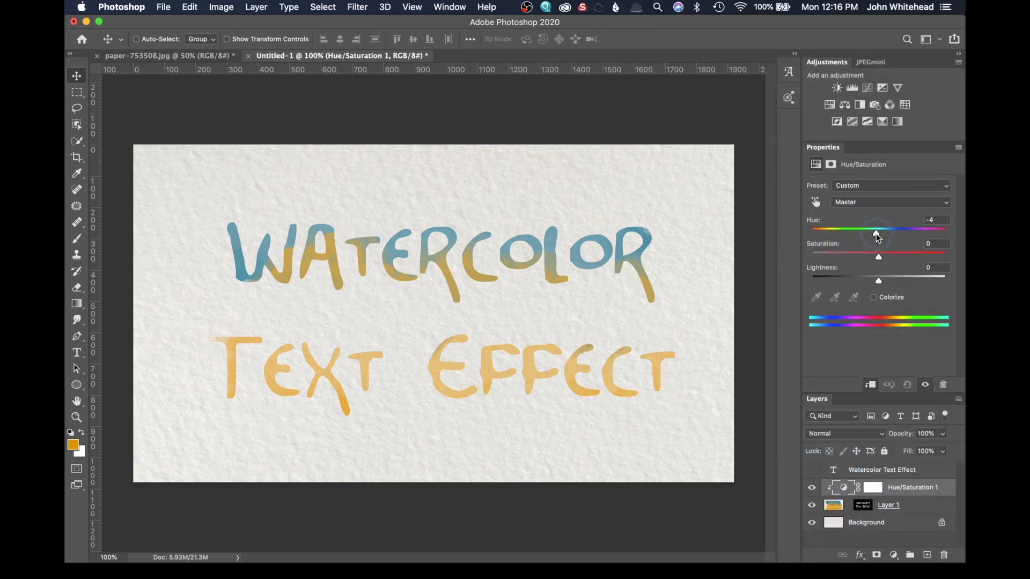
left_click_drag(877, 236, 955, 244)
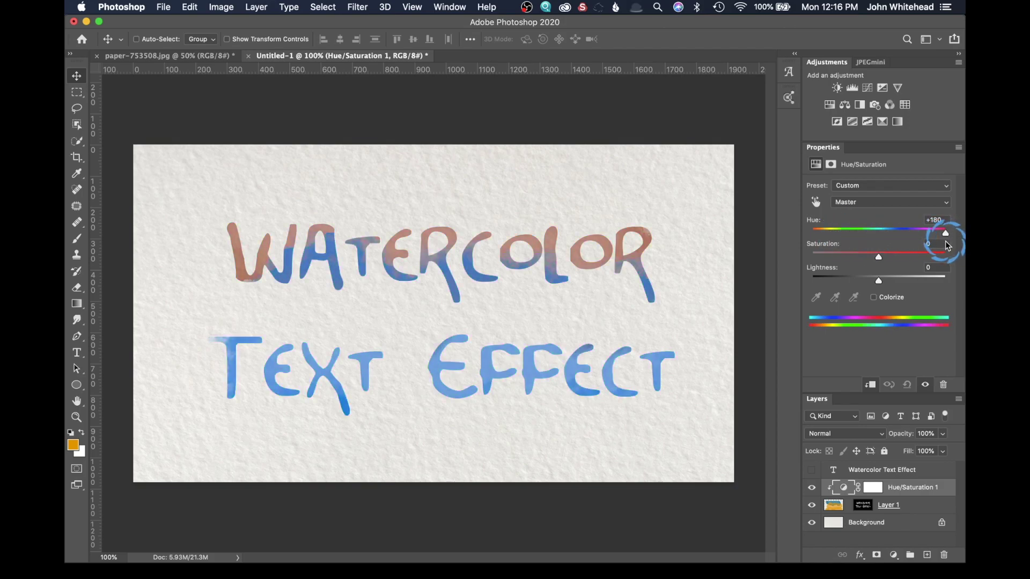
key("super+z")
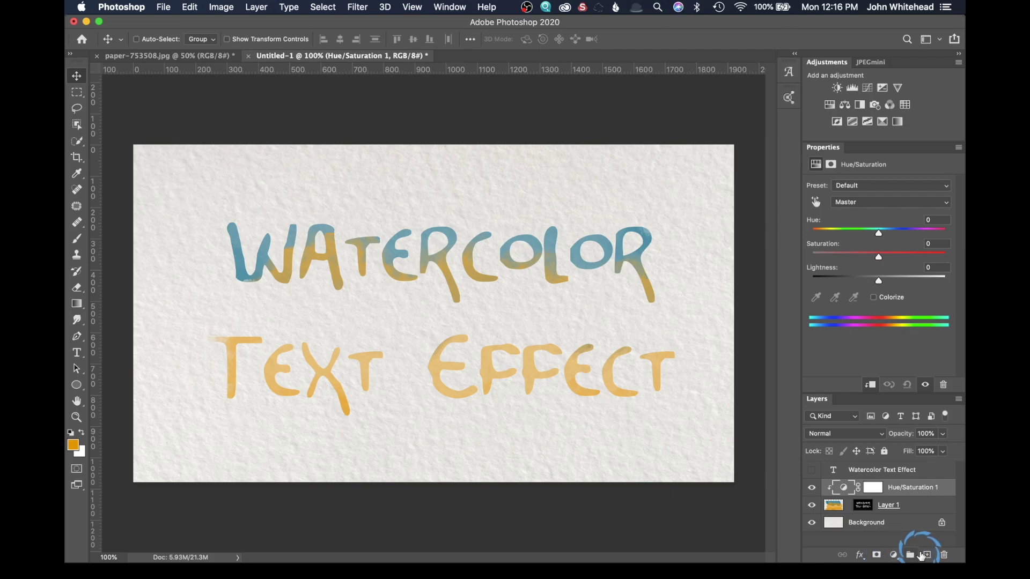
Step: Add Layer 2 beneath Layer 1 and pick the WCK_Drops_15 splatter brush preset
left_click(928, 555)
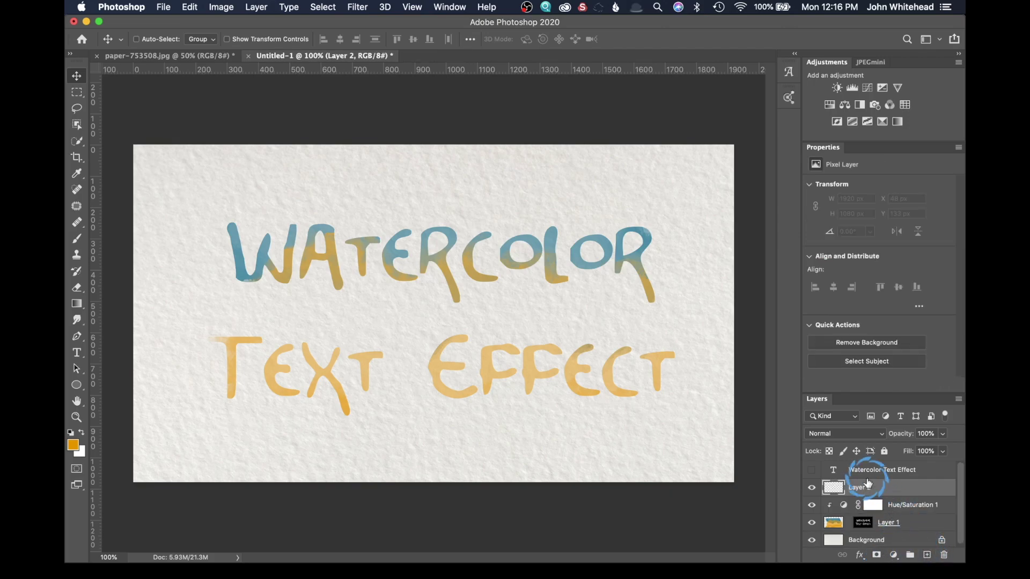
left_click_drag(834, 488, 865, 526)
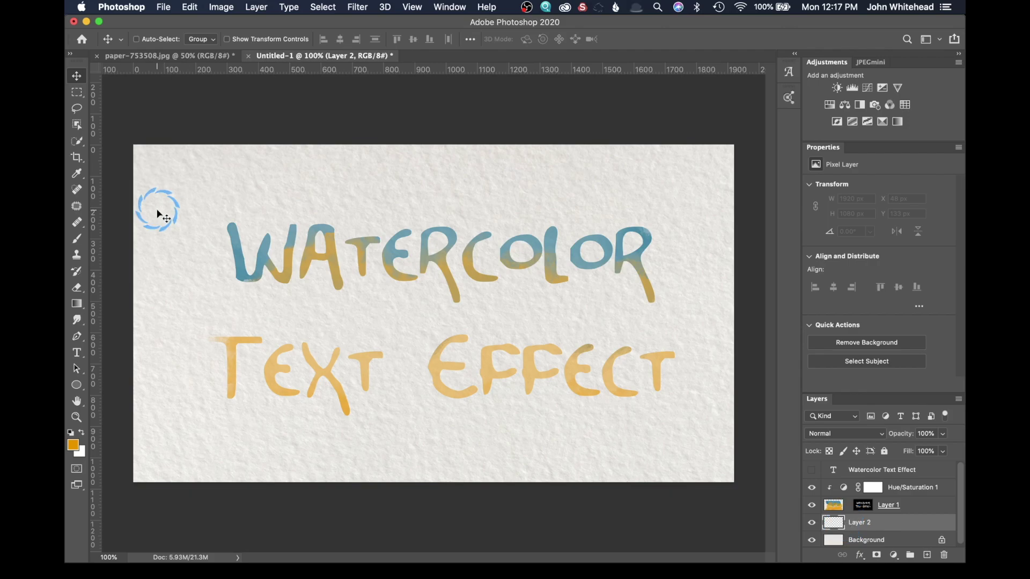
left_click(77, 238)
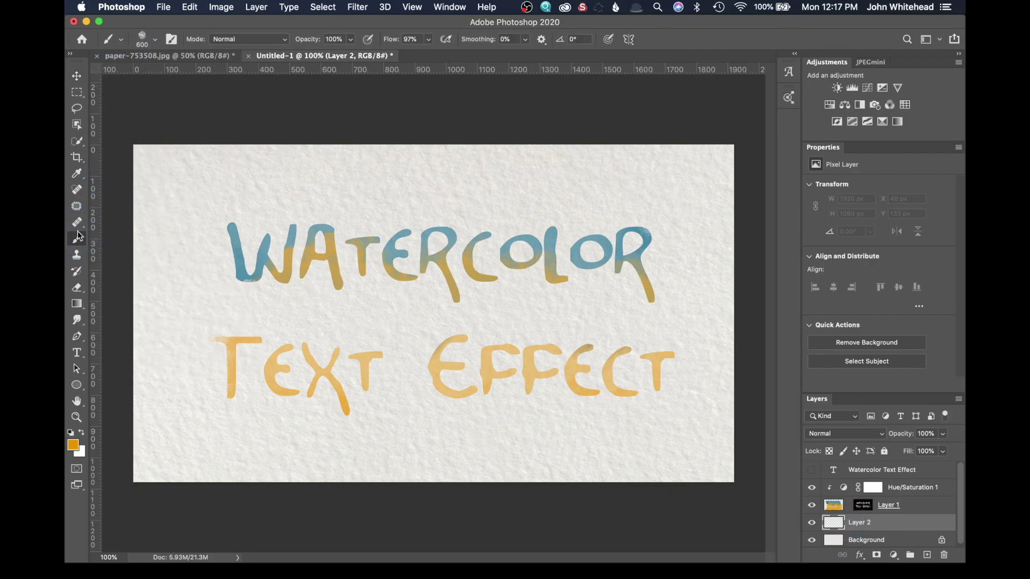
left_click(155, 40)
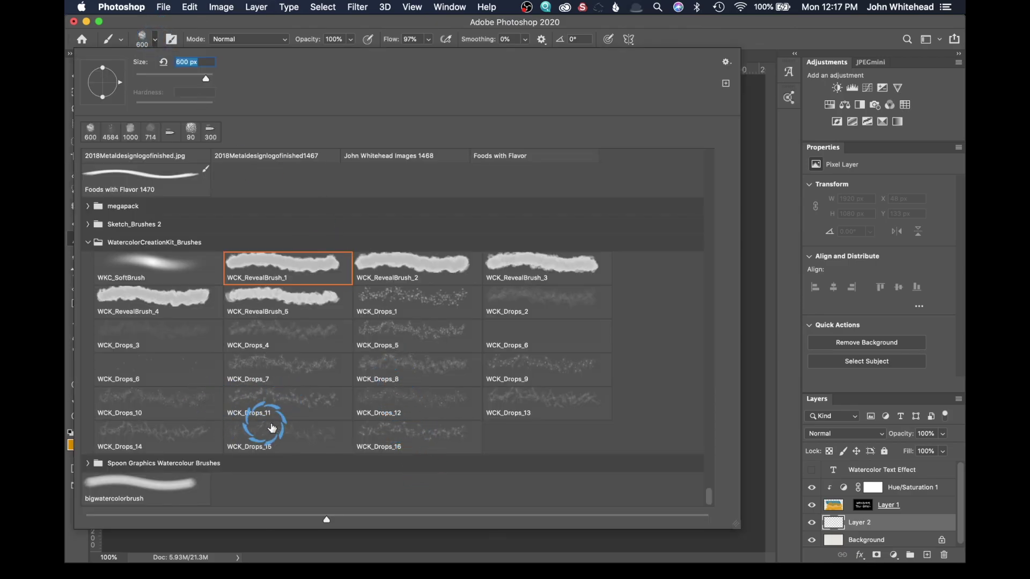
left_click(275, 438)
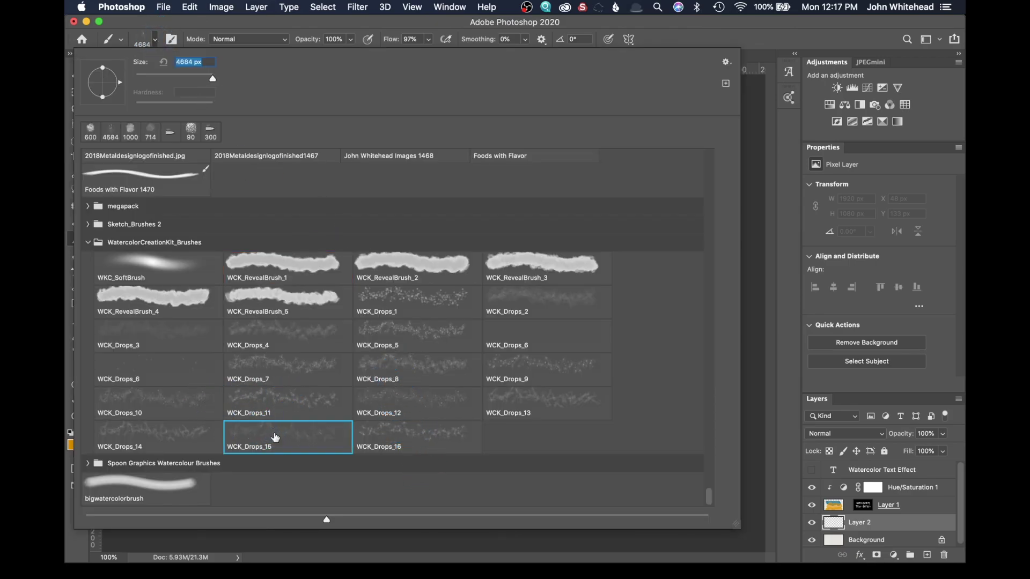
left_click(155, 39)
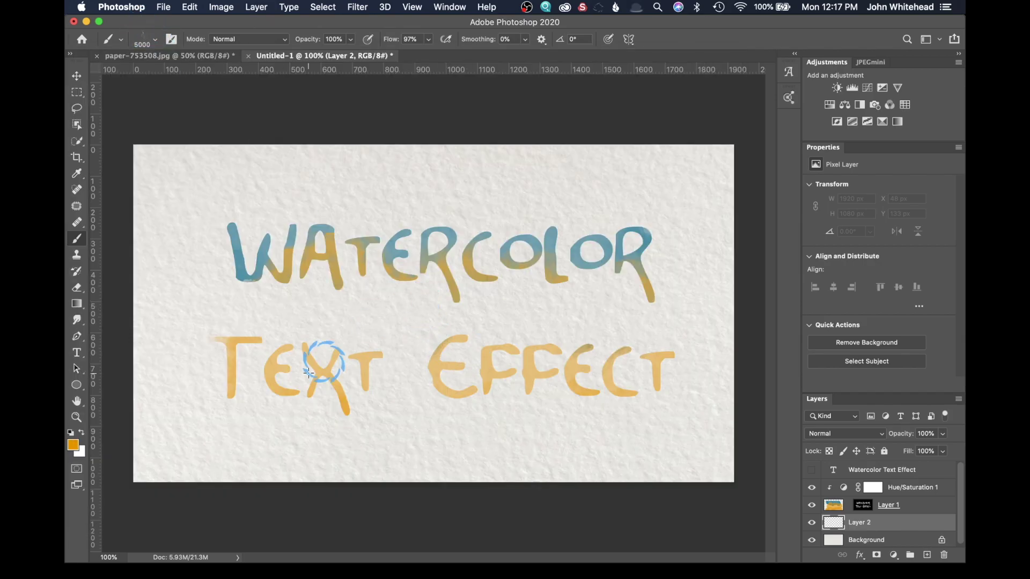
Step: Set the foreground painting colour to blue #004cab
left_click(73, 445)
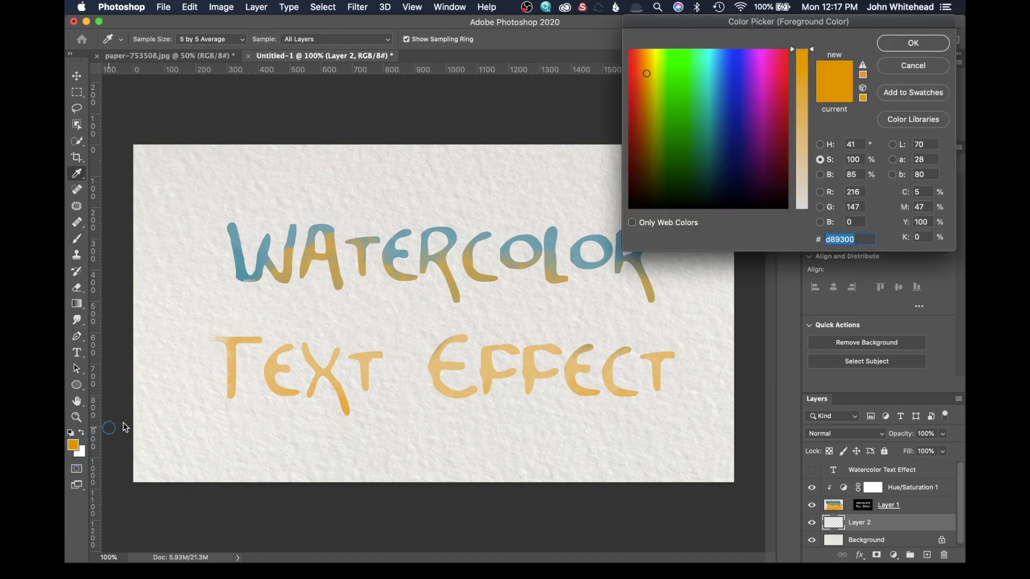
left_click(723, 101)
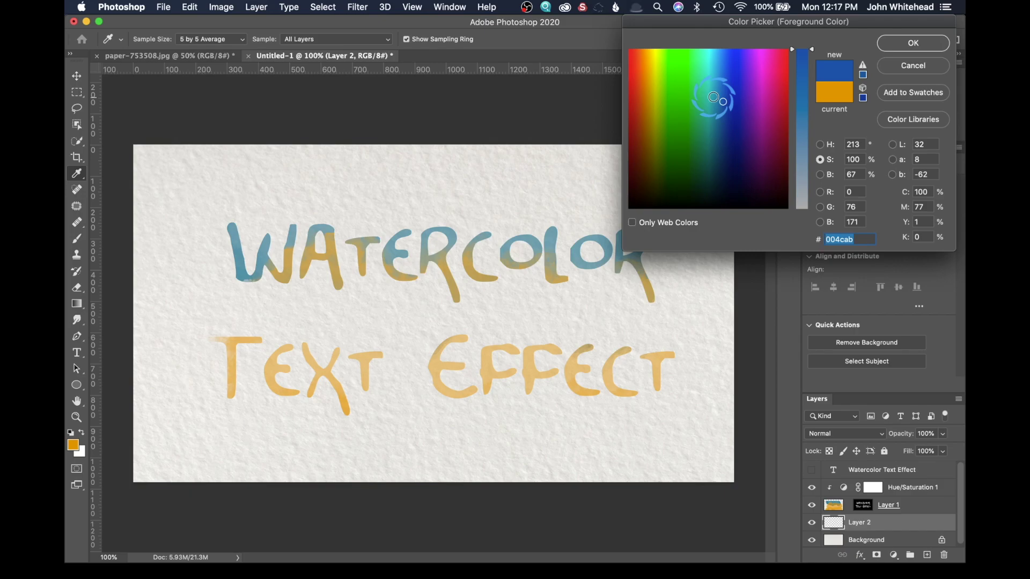
left_click(715, 98)
left_click(939, 39)
key("b")
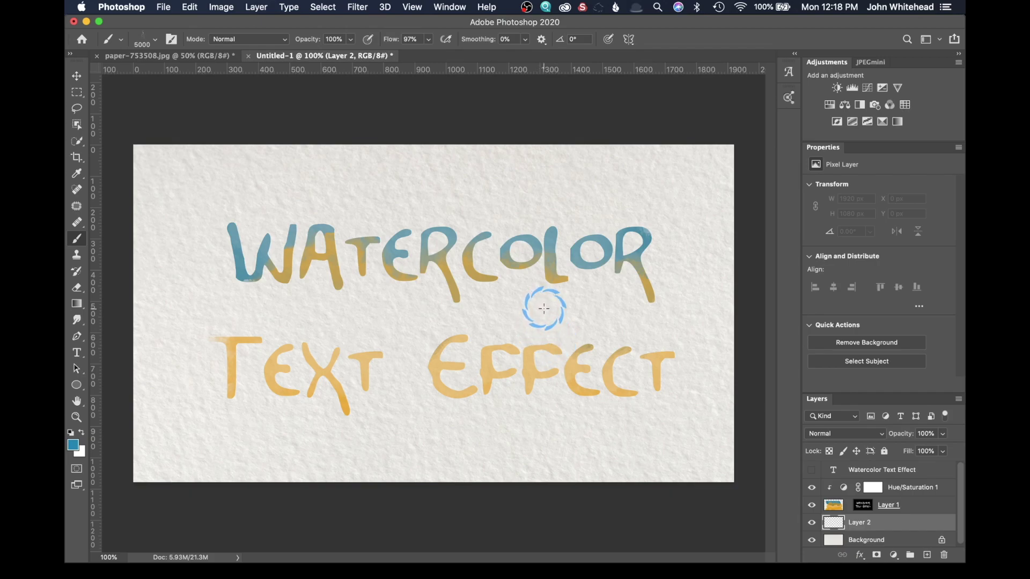
Step: Stamp two teal splatters on Layer 2, lower its opacity to 45%, and move it to the top
left_click(370, 330)
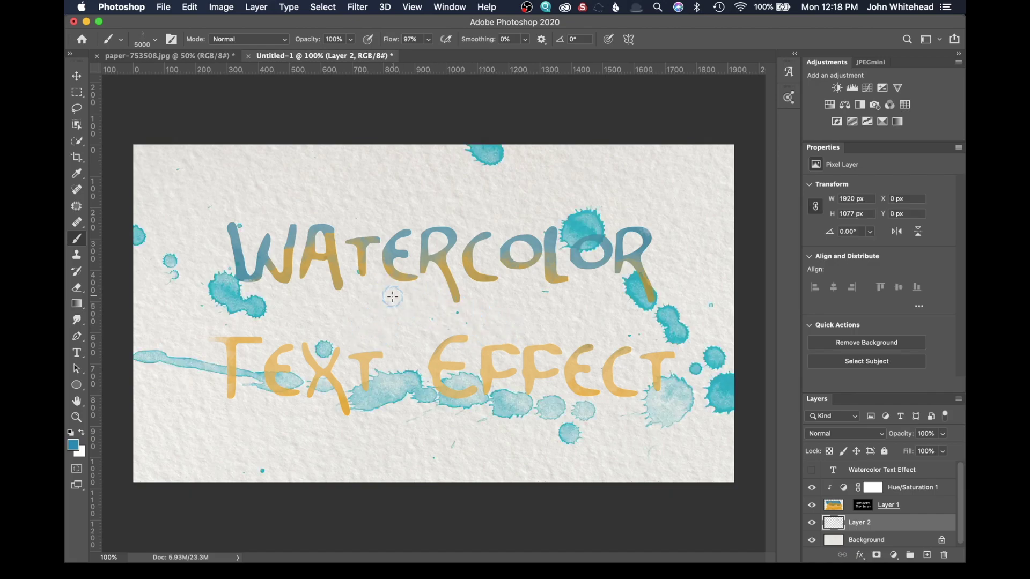
left_click(541, 326)
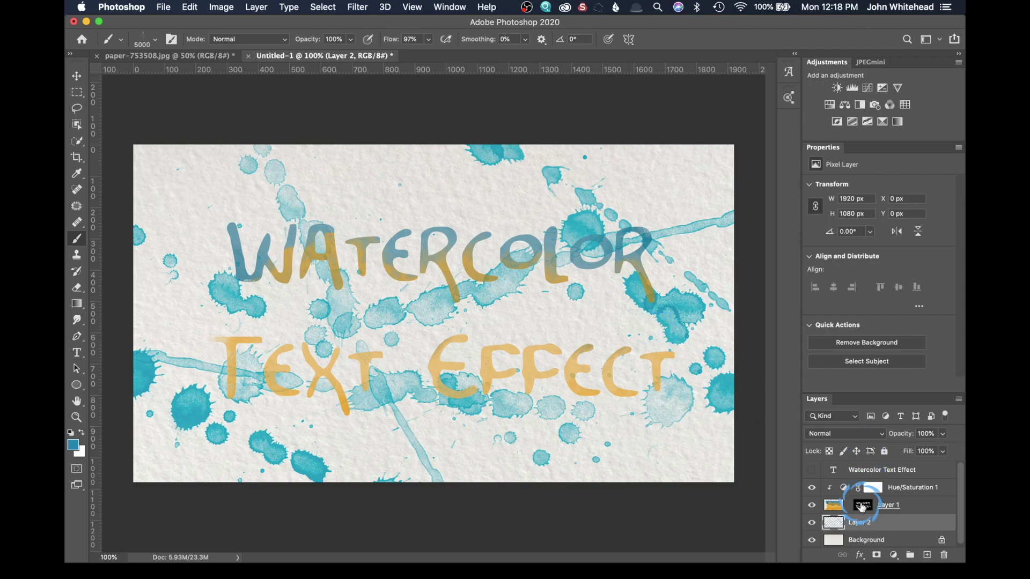
left_click_drag(901, 429, 874, 432)
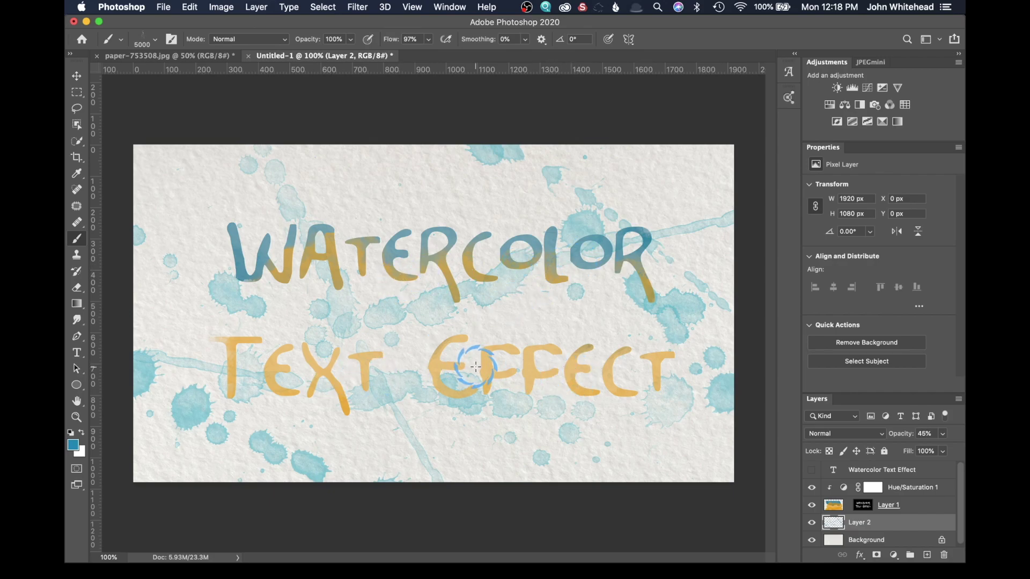
left_click_drag(835, 528, 842, 471)
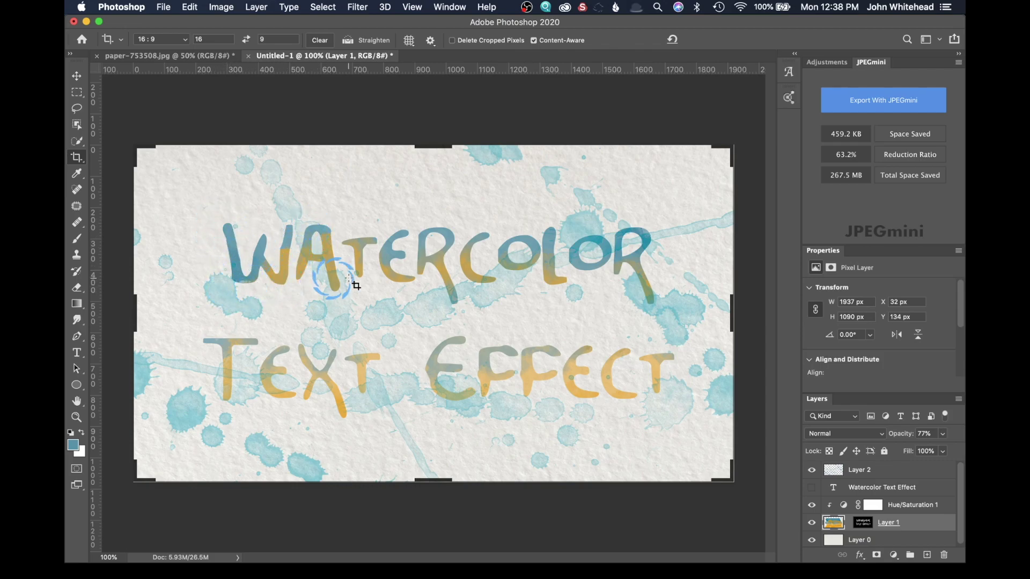
Step: Enable Inner Glow in Layer 1's layer style and set its size to 18 px
left_click(863, 523)
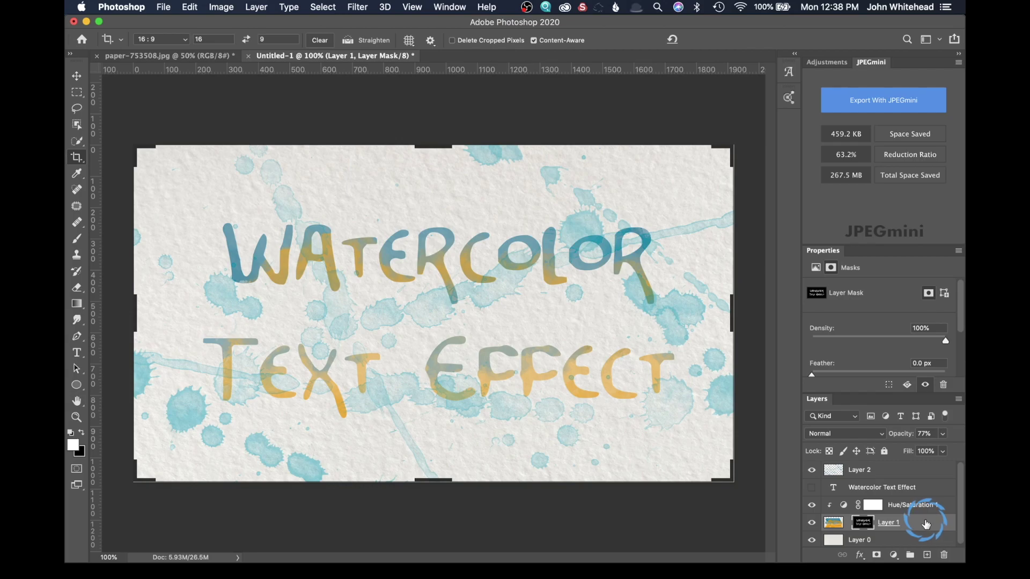
double_click(926, 525)
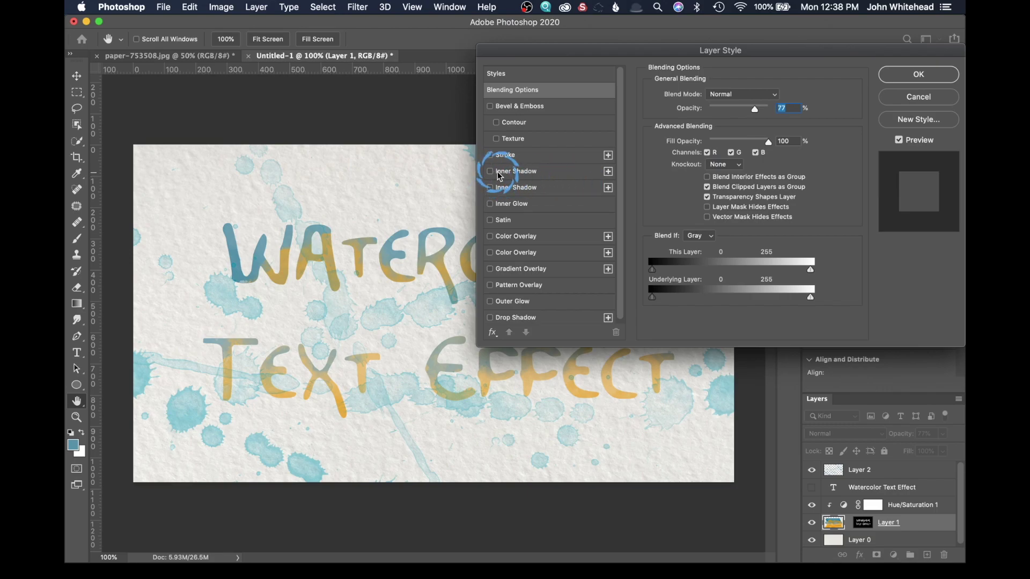
left_click(489, 204)
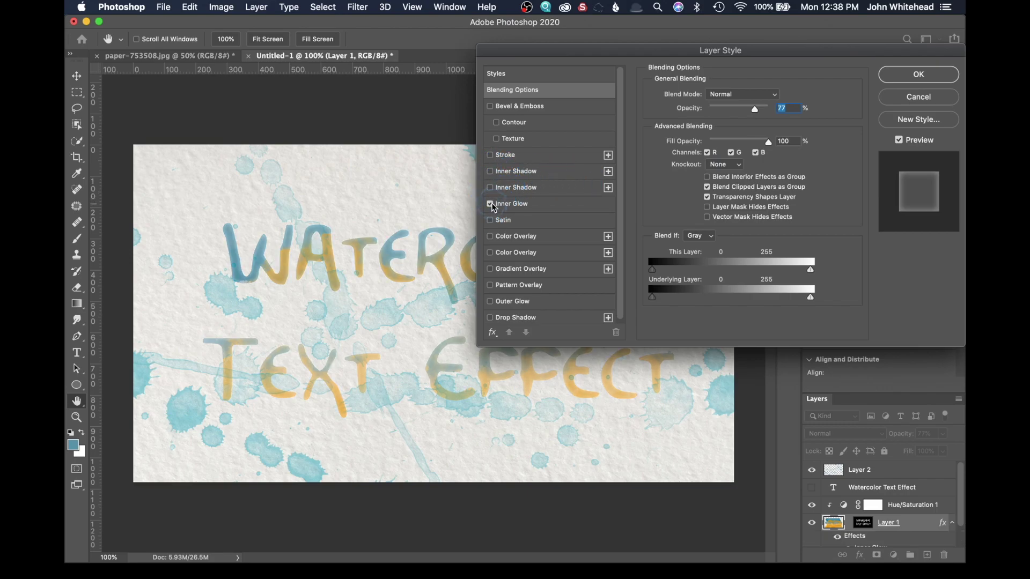
left_click(517, 204)
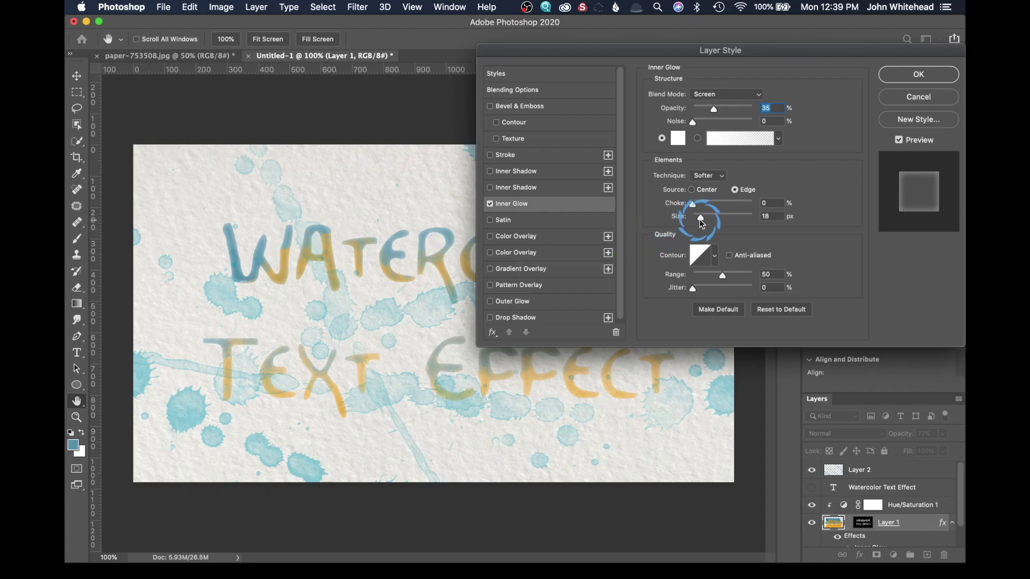
mouse_move(701, 218)
left_mouse_down()
mouse_move(712, 221)
mouse_move(698, 225)
left_mouse_up()
left_click(701, 221)
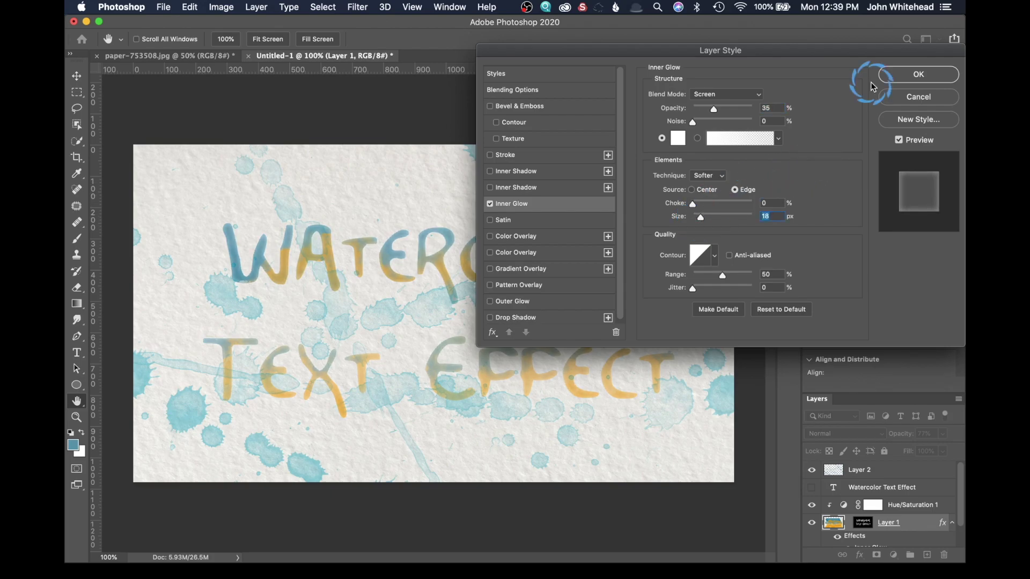
left_click(928, 76)
key("c")
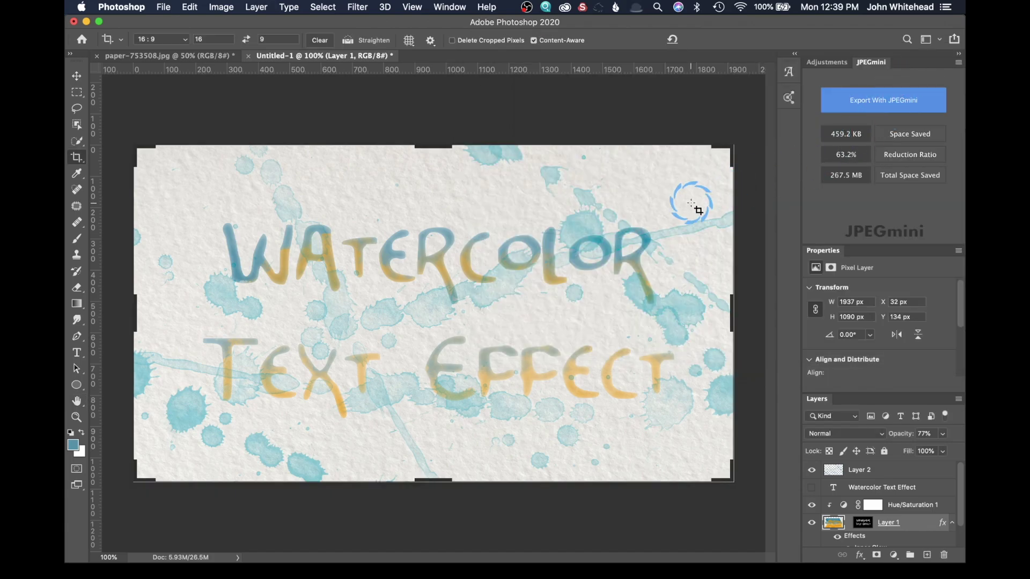